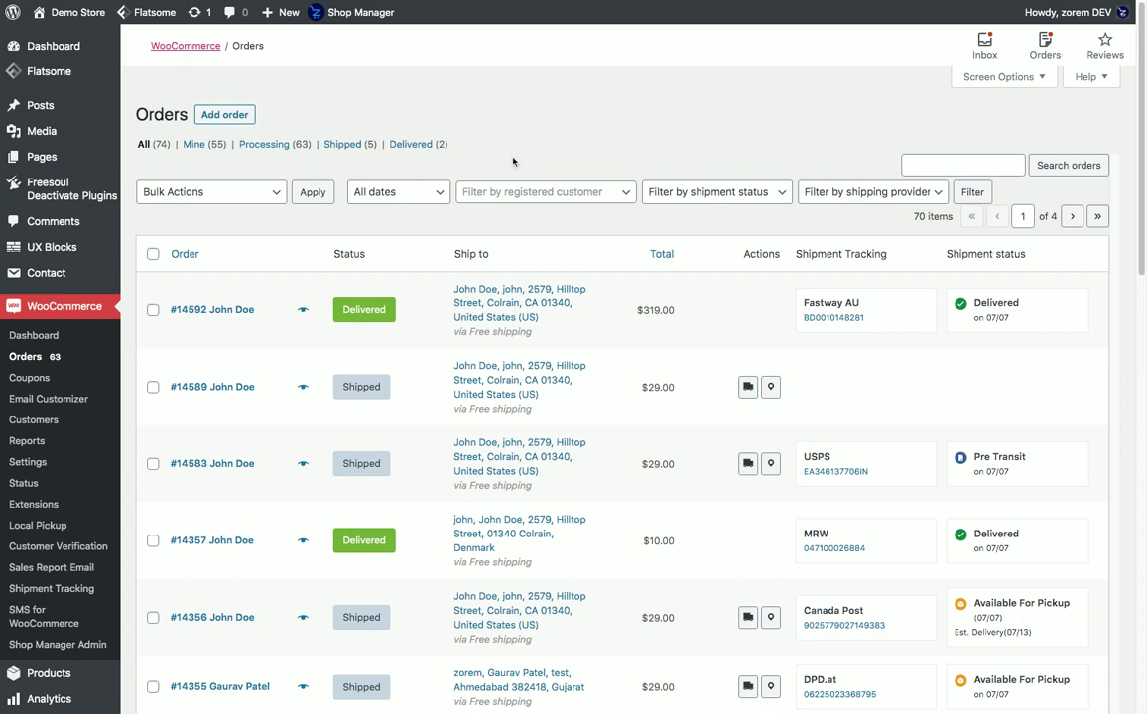
Step: Open the Small Fortune Bag Converse order's edit page
{"action": "scroll", "coordinate": [513, 170], "scroll_direction": "down", "scroll_amount": 1}
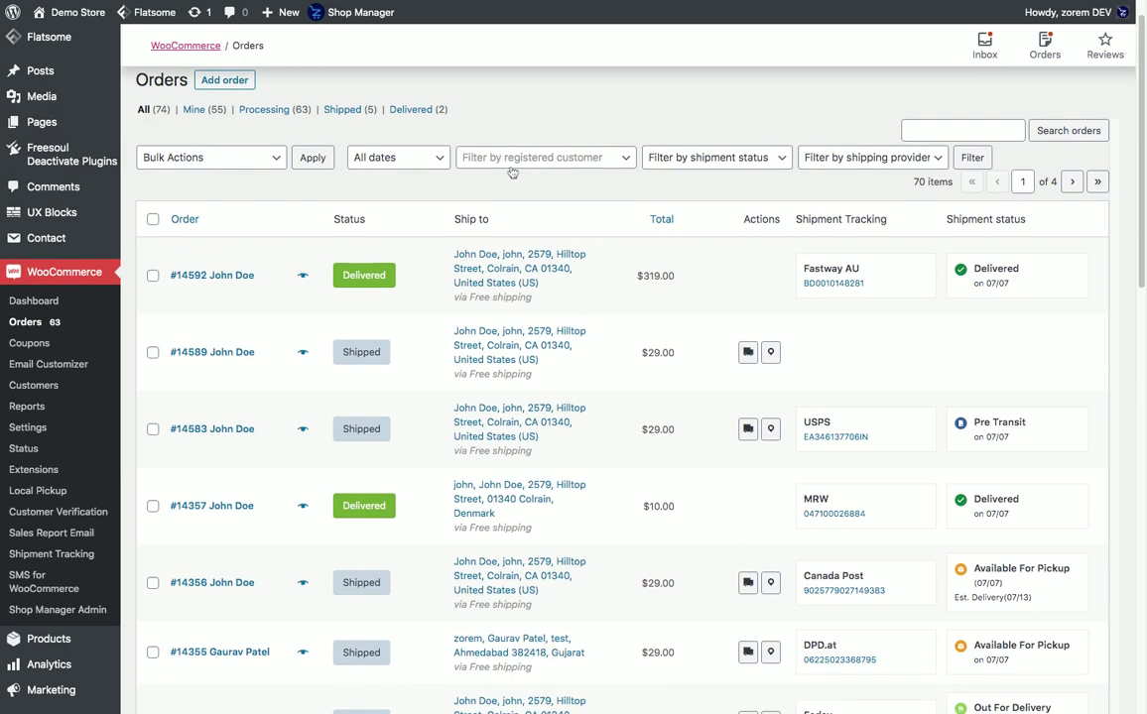
{"action": "scroll", "coordinate": [510, 179], "scroll_direction": "down", "scroll_amount": 2}
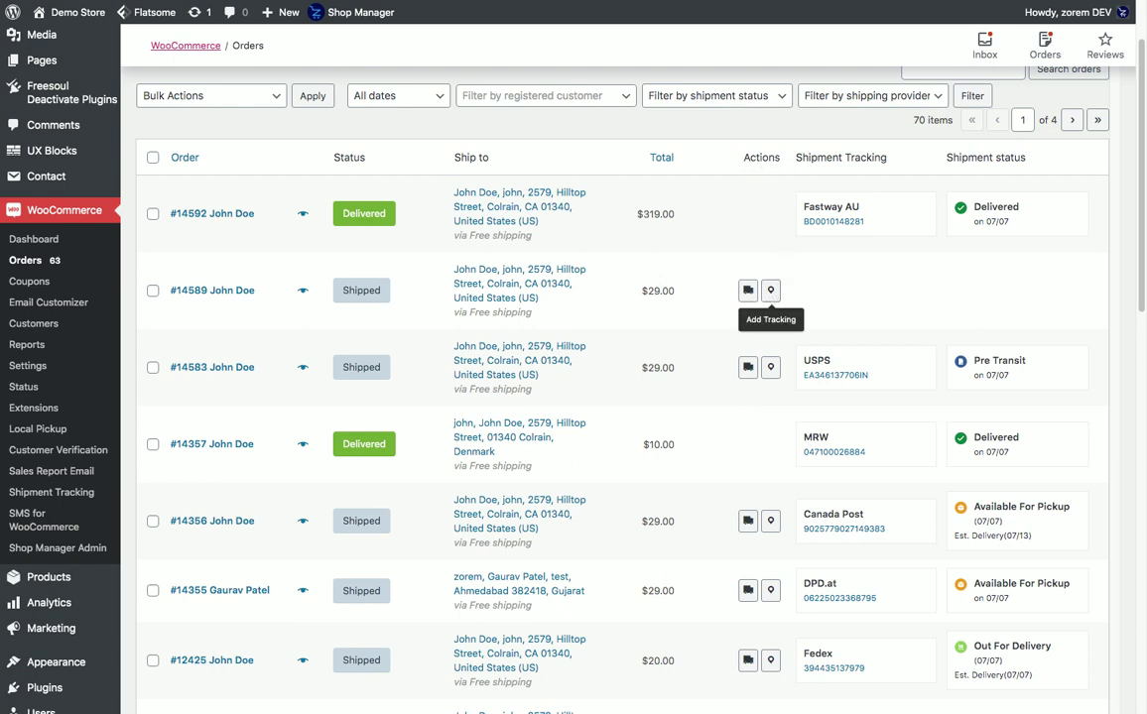
{"action": "left_click", "coordinate": [227, 290]}
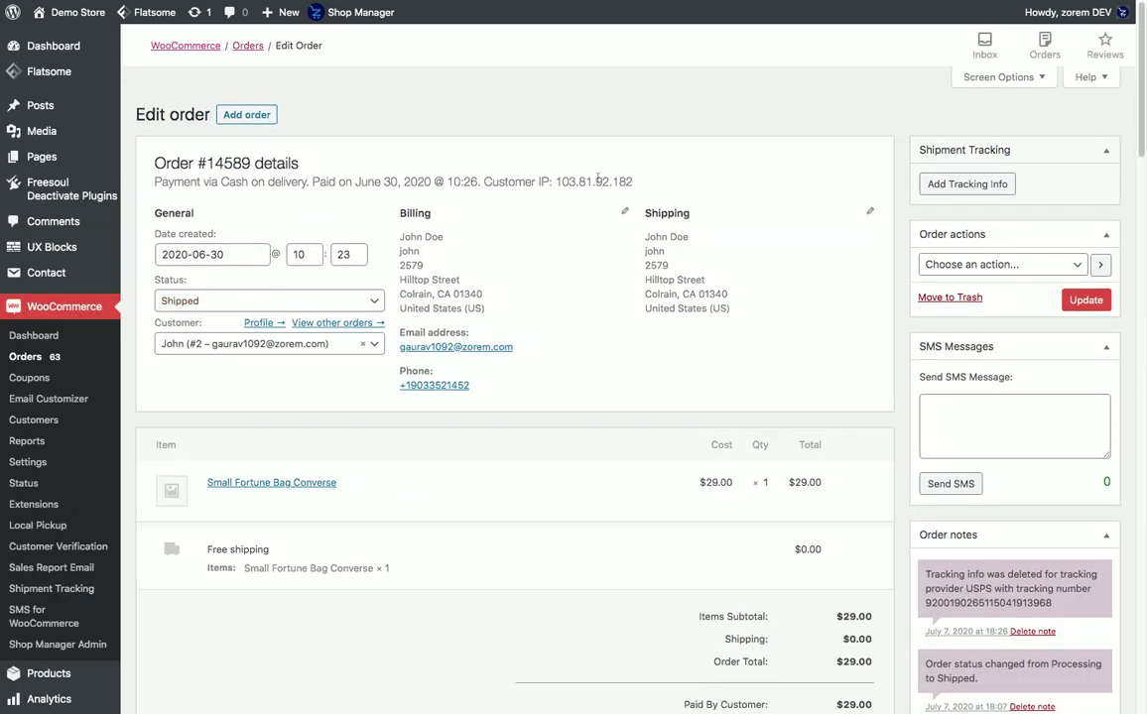
Step: Add USPS shipment tracking with the pasted tracking number and save it to the order
{"action": "left_click", "coordinate": [940, 183]}
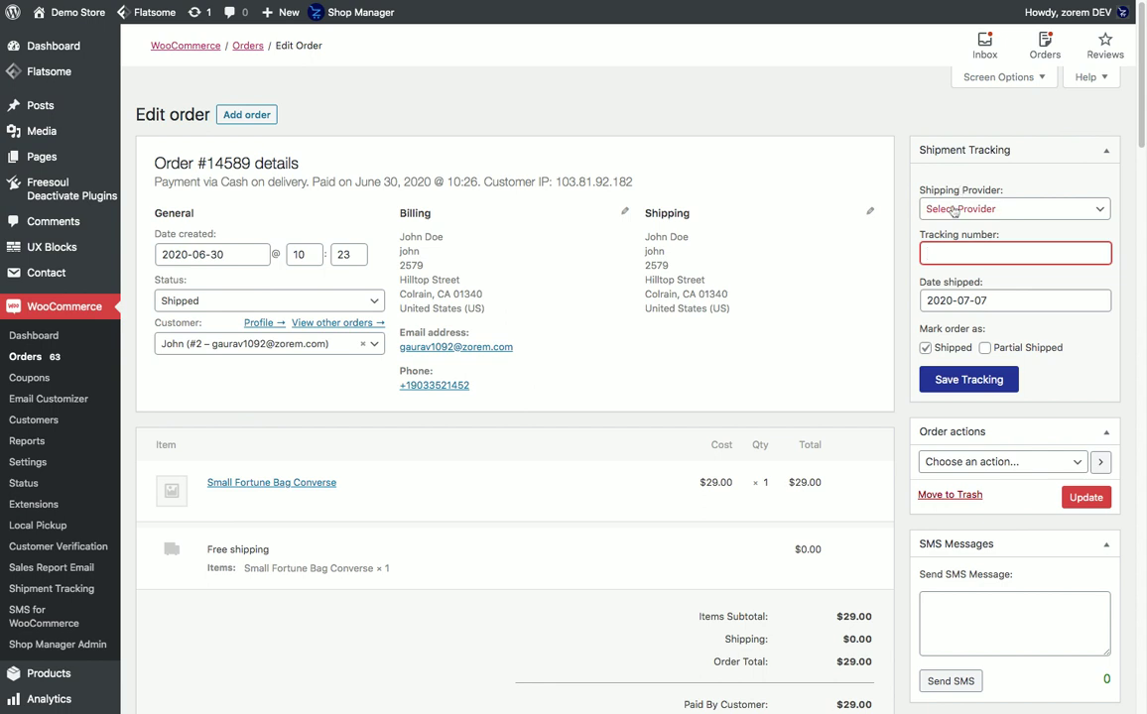
{"action": "left_click", "coordinate": [952, 209]}
{"action": "type", "text": "usps"}
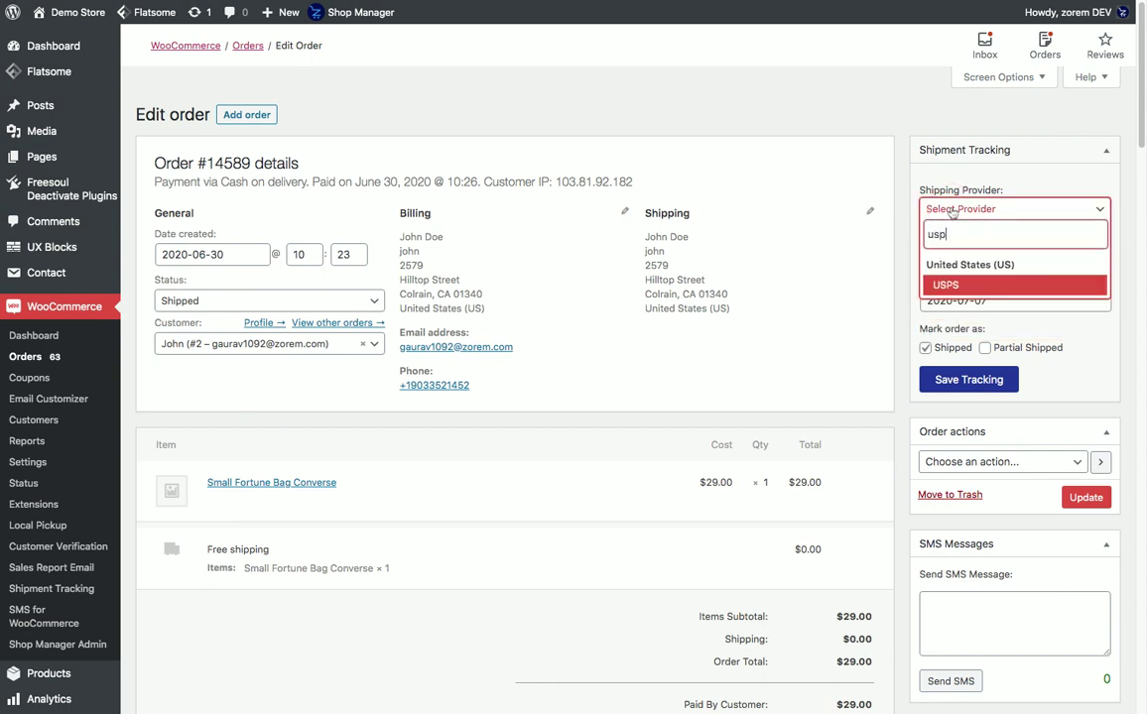
{"action": "left_click", "coordinate": [946, 284]}
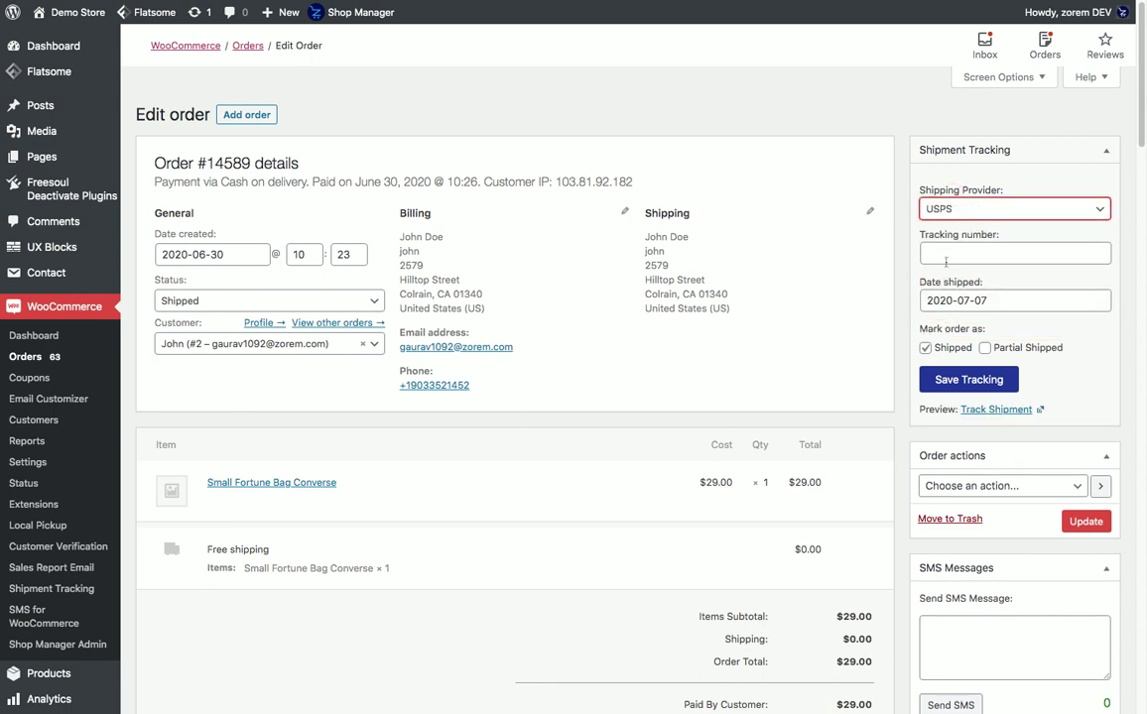
{"action": "left_click", "coordinate": [946, 255]}
{"action": "key", "text": "ctrl+v"}
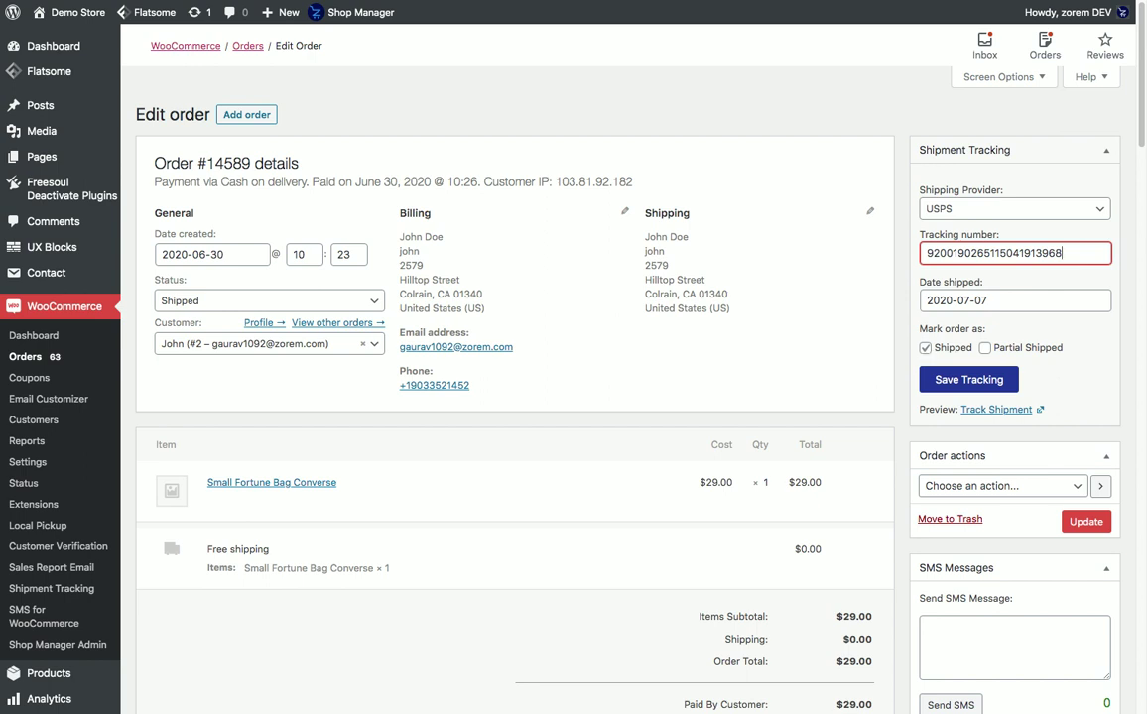
{"action": "left_click", "coordinate": [968, 387]}
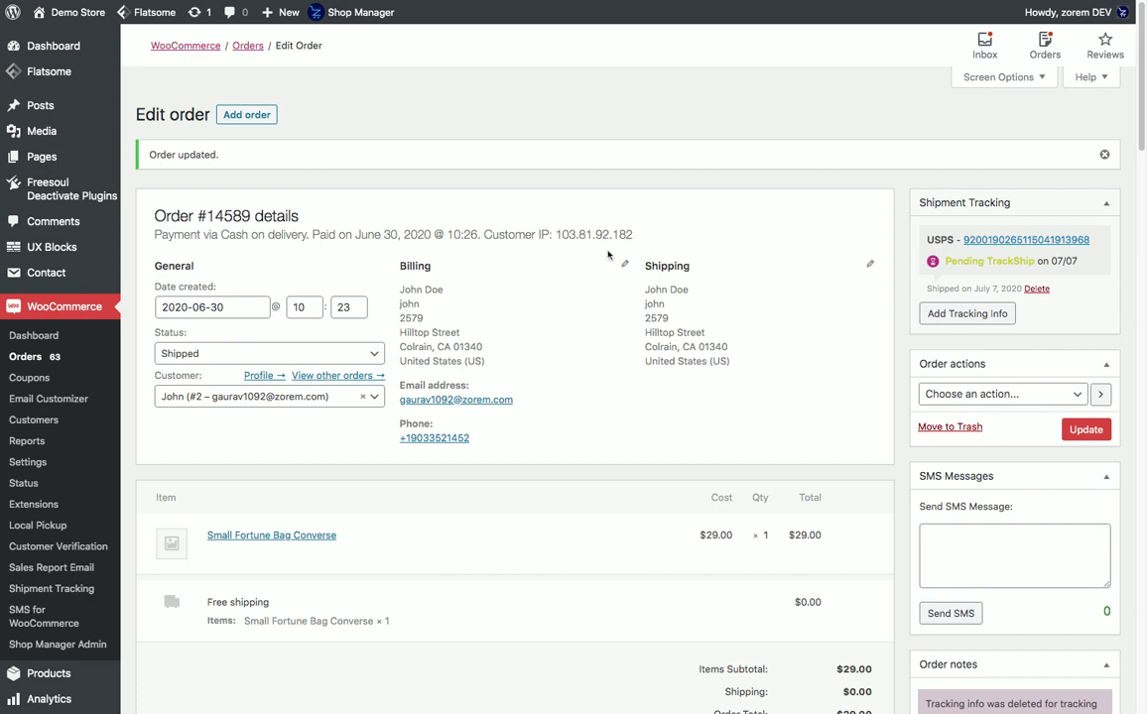
Step: Scroll up and down the updated order page to review the saved tracking
{"action": "scroll", "coordinate": [608, 255], "scroll_direction": "down", "scroll_amount": 2}
{"action": "scroll", "coordinate": [609, 255], "scroll_direction": "down", "scroll_amount": 3}
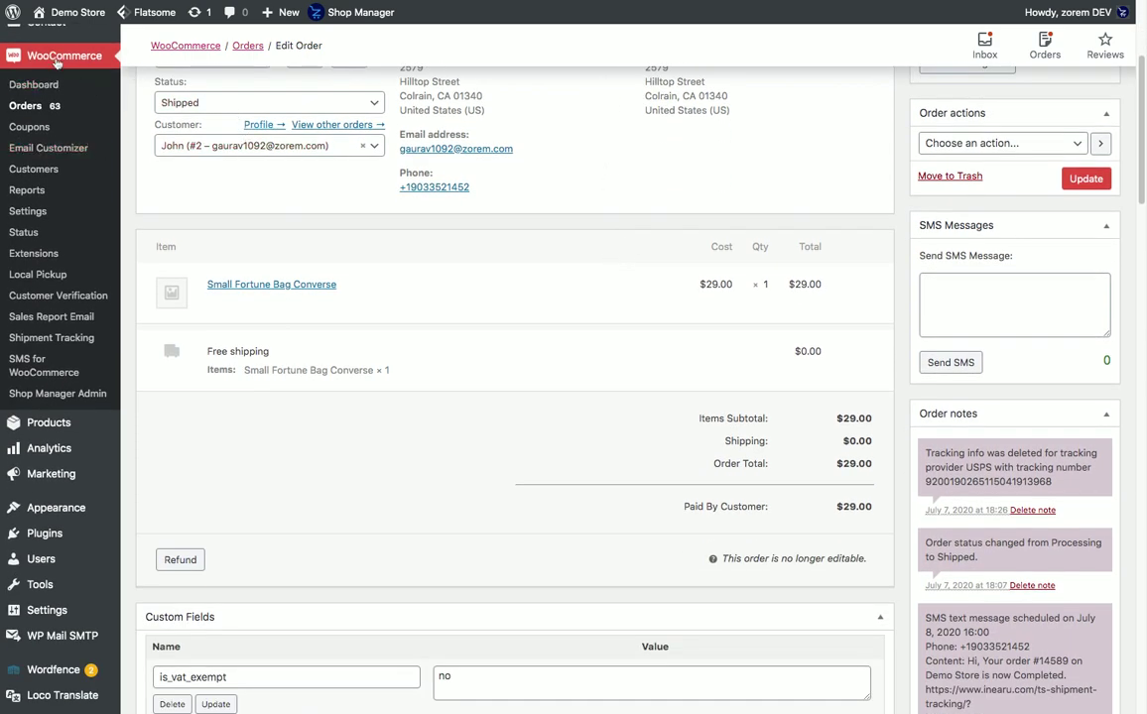
{"action": "scroll", "coordinate": [798, 148], "scroll_direction": "up", "scroll_amount": 1}
{"action": "scroll", "coordinate": [798, 148], "scroll_direction": "up", "scroll_amount": 5}
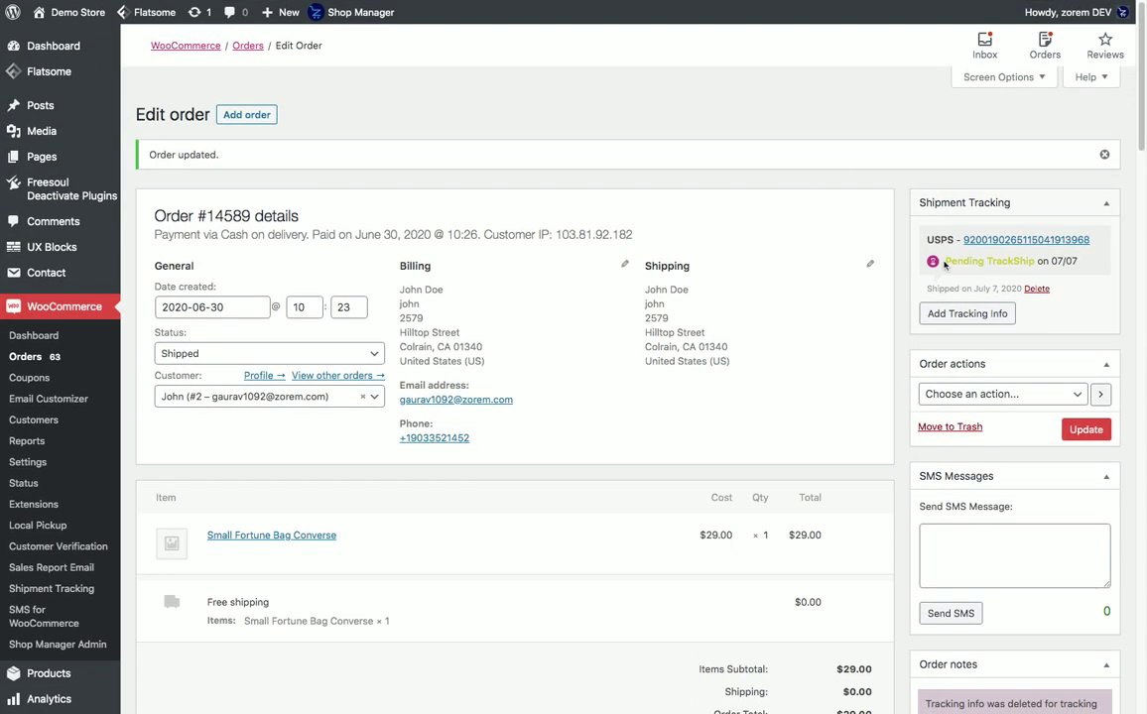
{"action": "scroll", "coordinate": [627, 330], "scroll_direction": "down", "scroll_amount": 3}
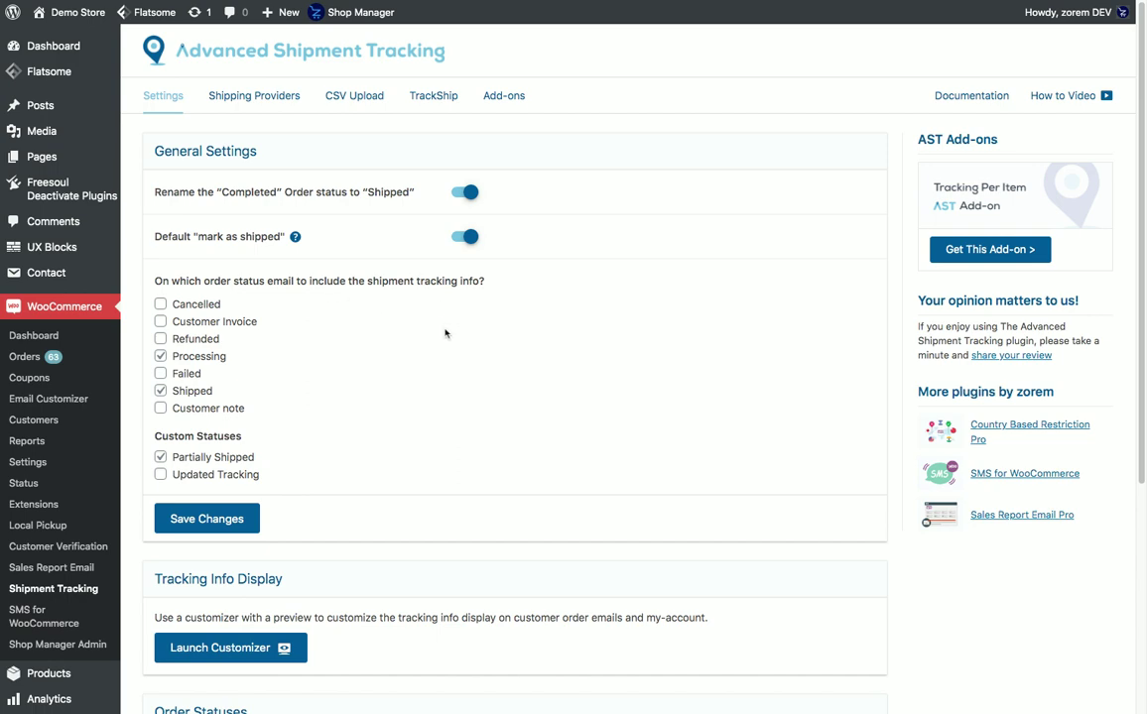
Step: Scroll to Tracking Info Display and launch the customizer previewing the Order Shipped email
{"action": "scroll", "coordinate": [443, 332], "scroll_direction": "down", "scroll_amount": 5}
{"action": "scroll", "coordinate": [443, 332], "scroll_direction": "down", "scroll_amount": 1}
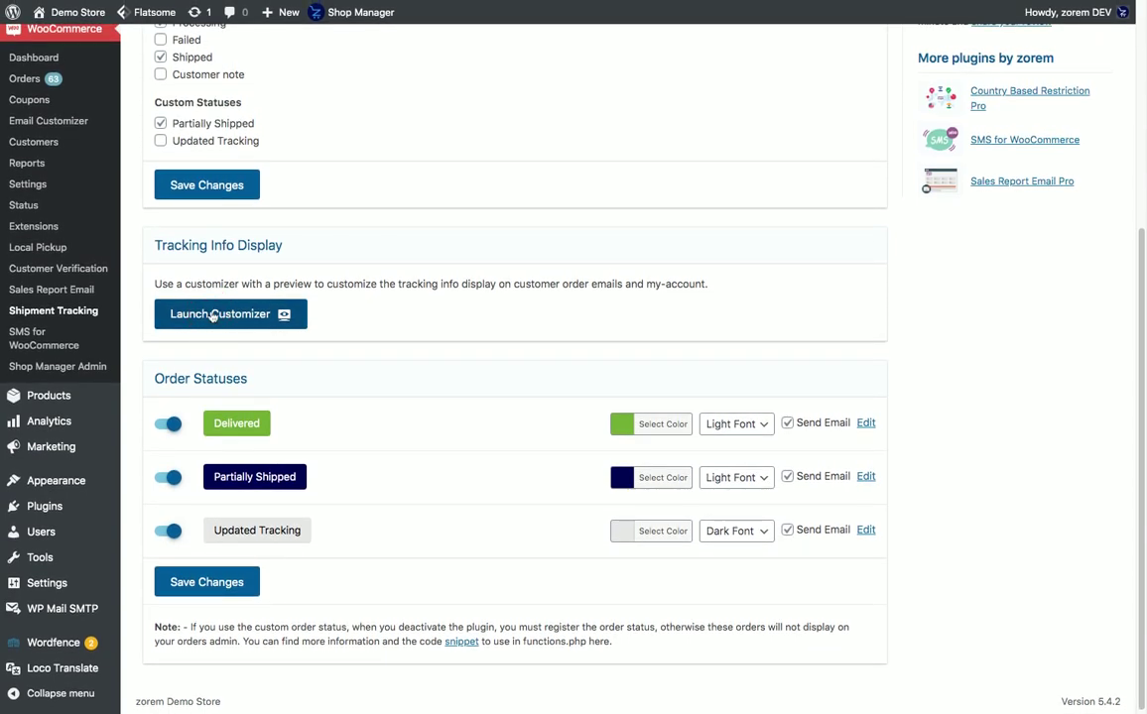
{"action": "left_click", "coordinate": [212, 316]}
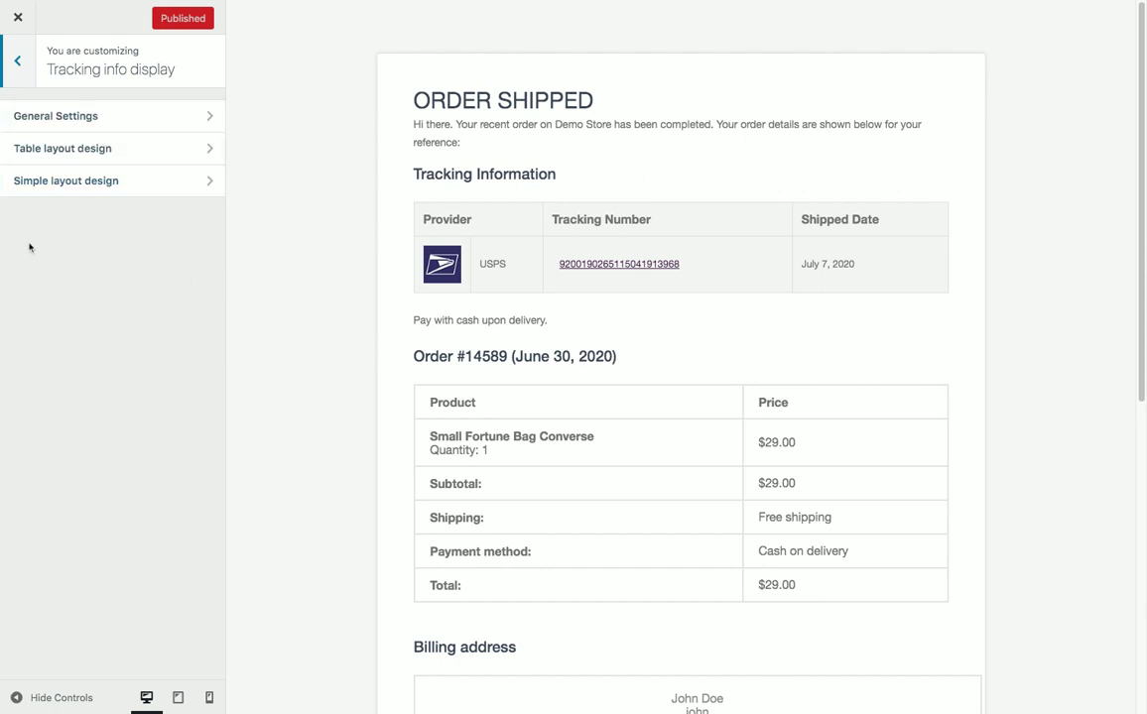
{"action": "left_click", "coordinate": [56, 119]}
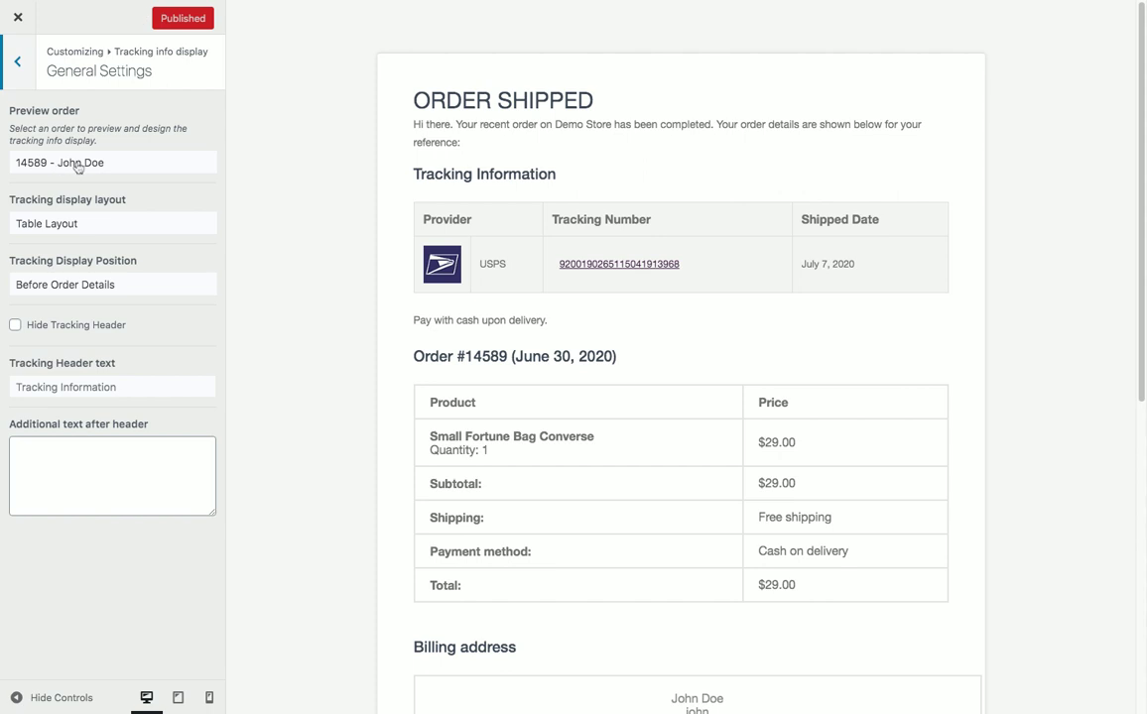
{"action": "left_click", "coordinate": [45, 226]}
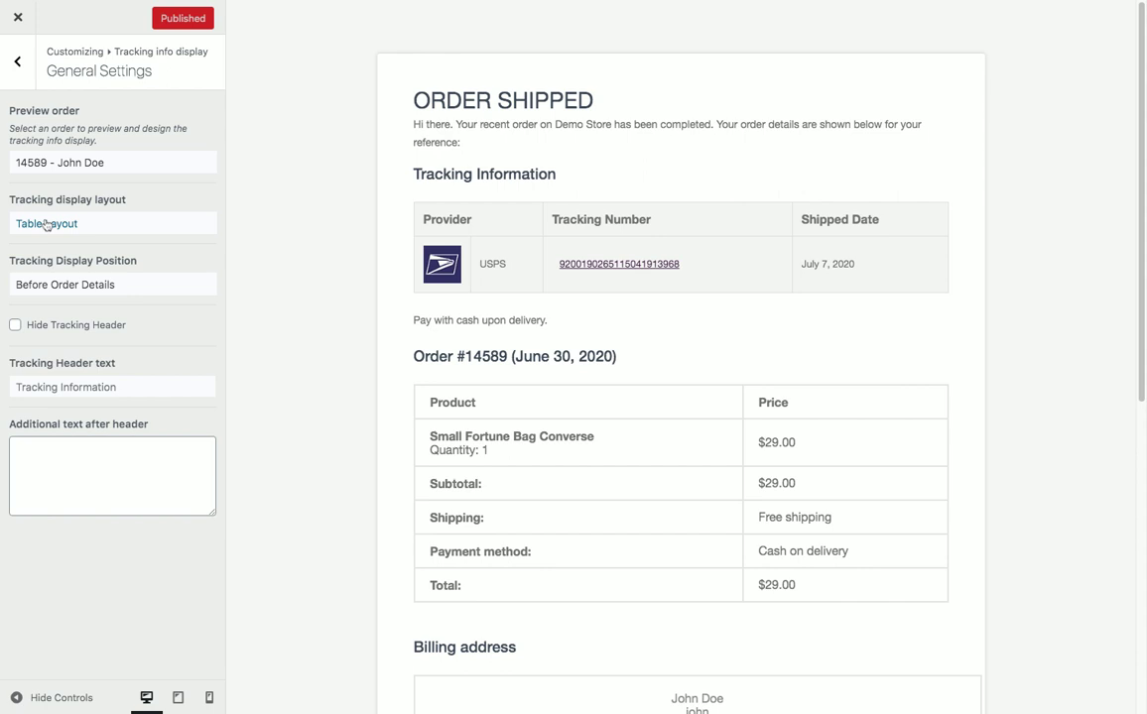
{"action": "left_click", "coordinate": [42, 247]}
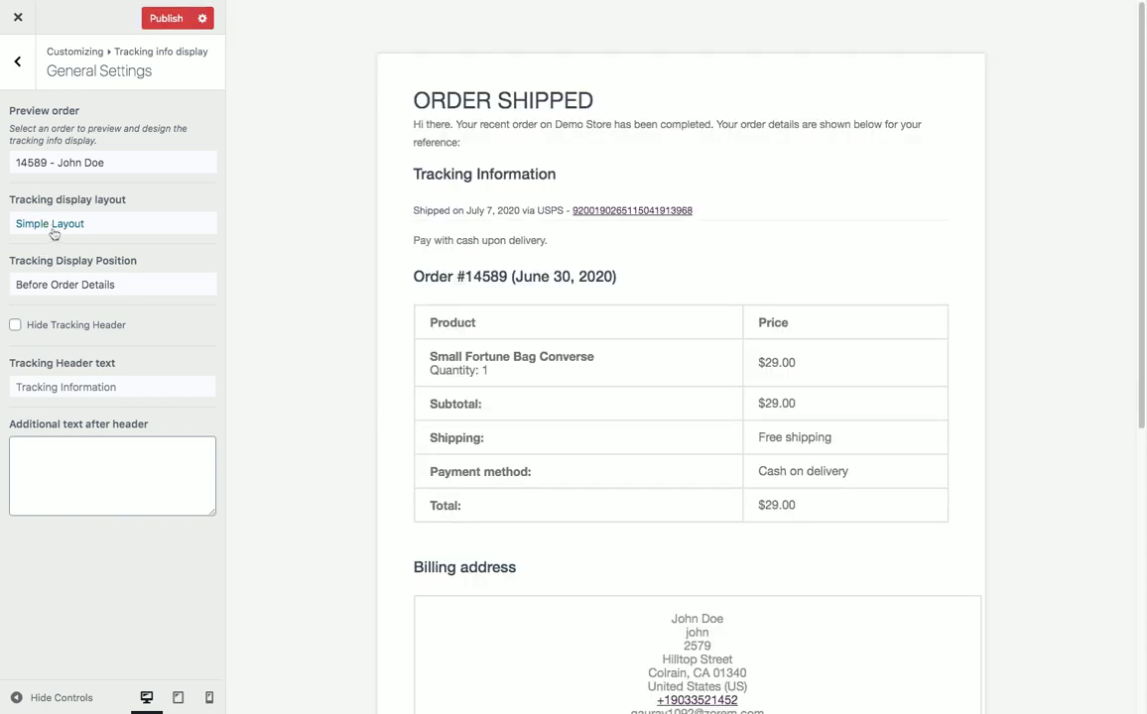
{"action": "left_click", "coordinate": [58, 227]}
{"action": "left_click", "coordinate": [61, 212]}
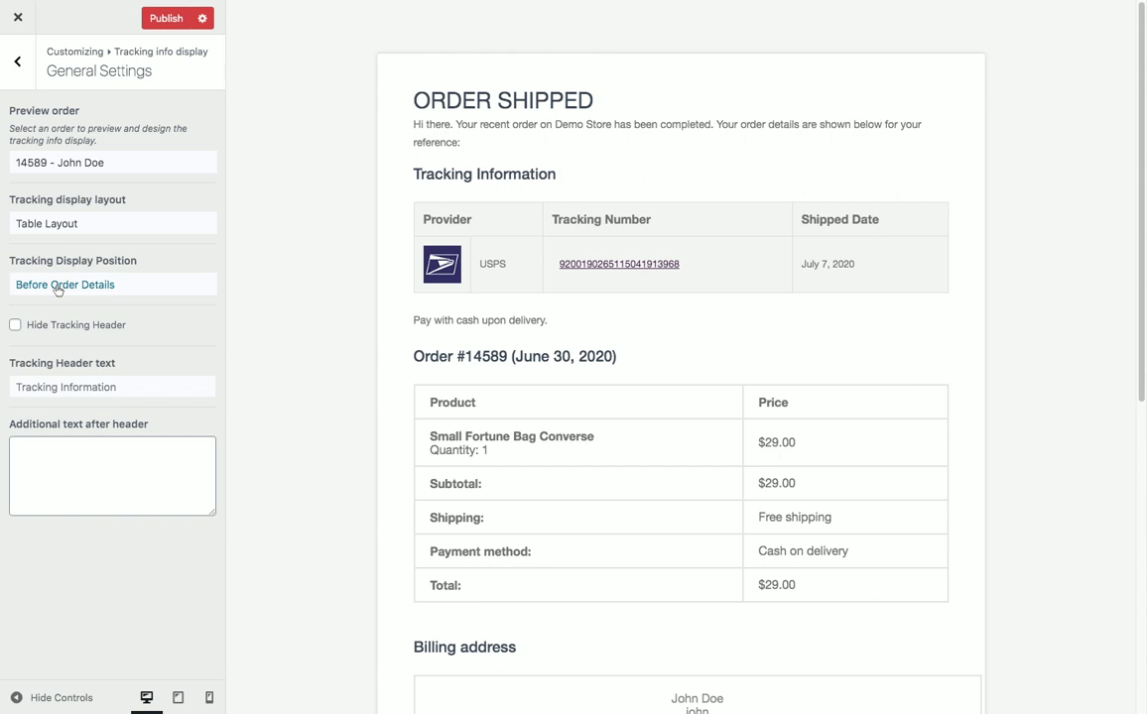
{"action": "left_click", "coordinate": [58, 290]}
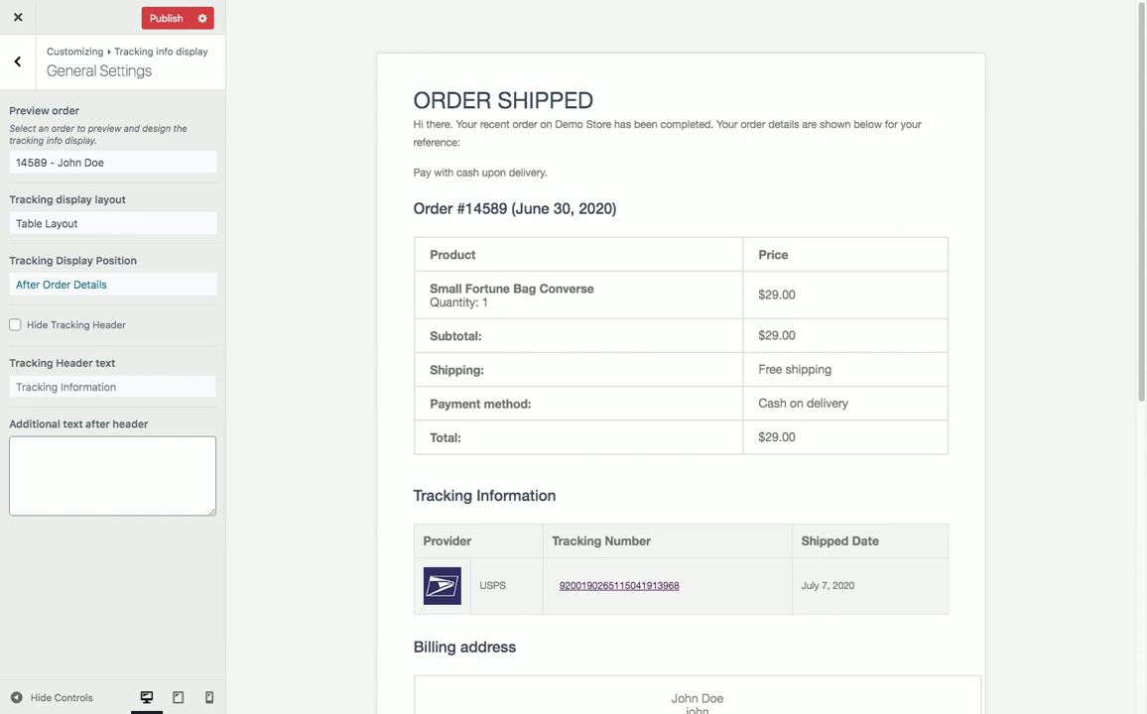
{"action": "left_click", "coordinate": [68, 263]}
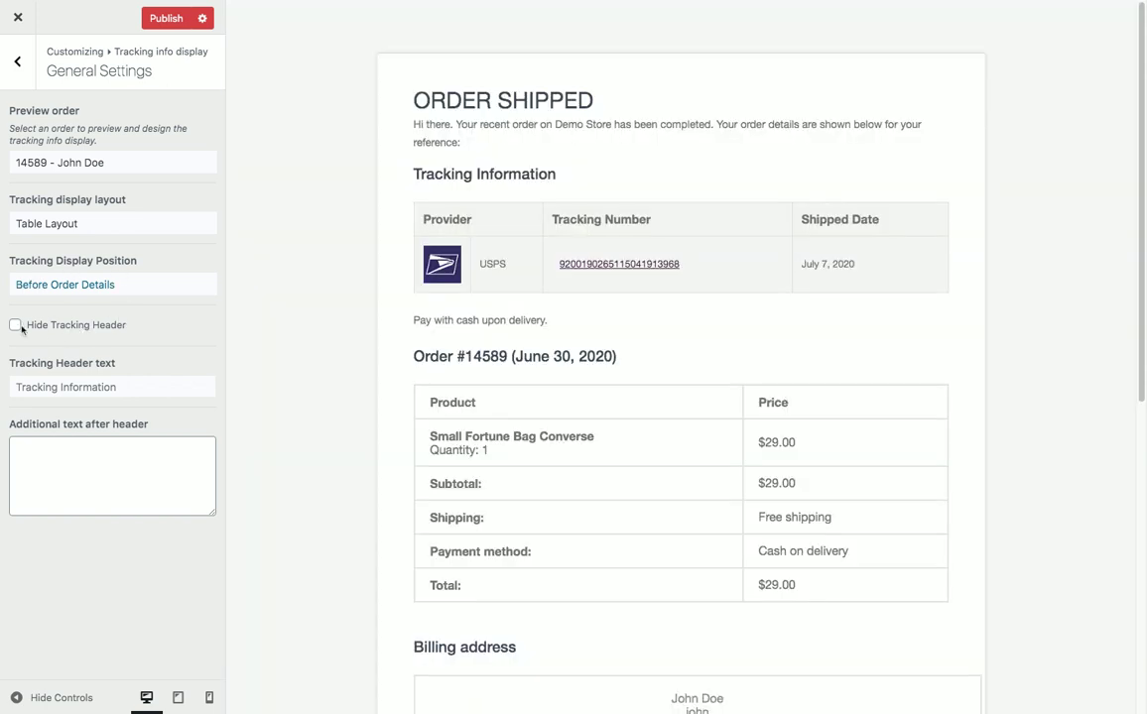
{"action": "left_click", "coordinate": [15, 326]}
{"action": "left_click", "coordinate": [15, 326]}
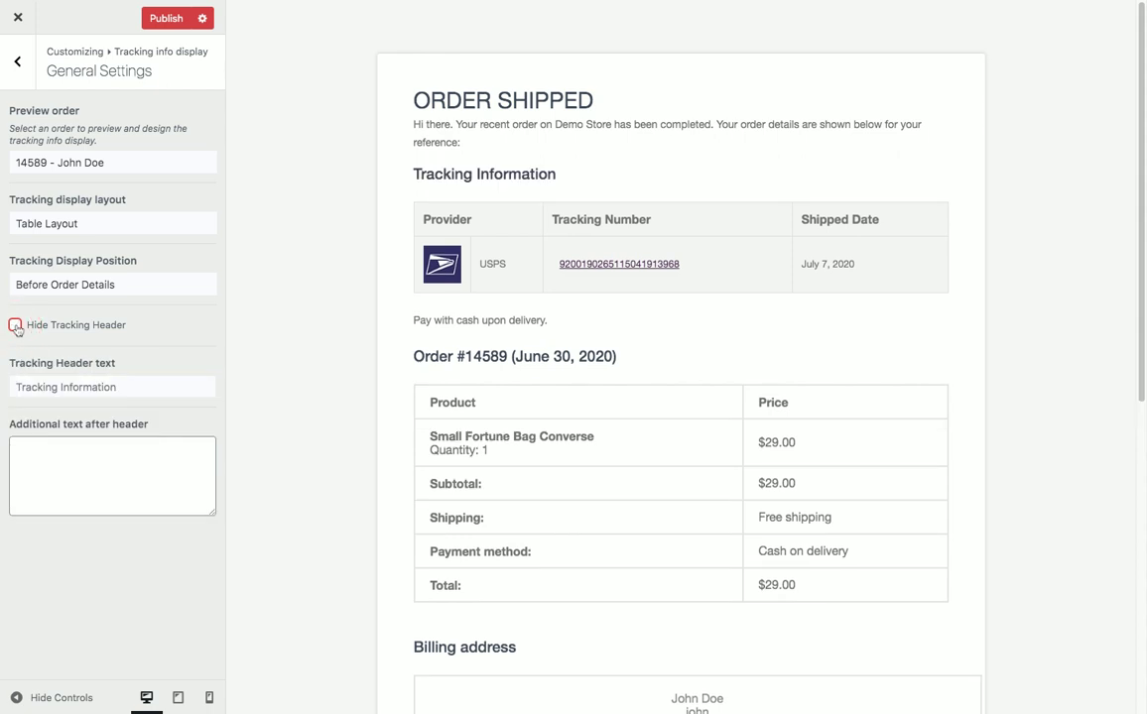
{"action": "left_click", "coordinate": [47, 447]}
{"action": "type", "text": "Add"}
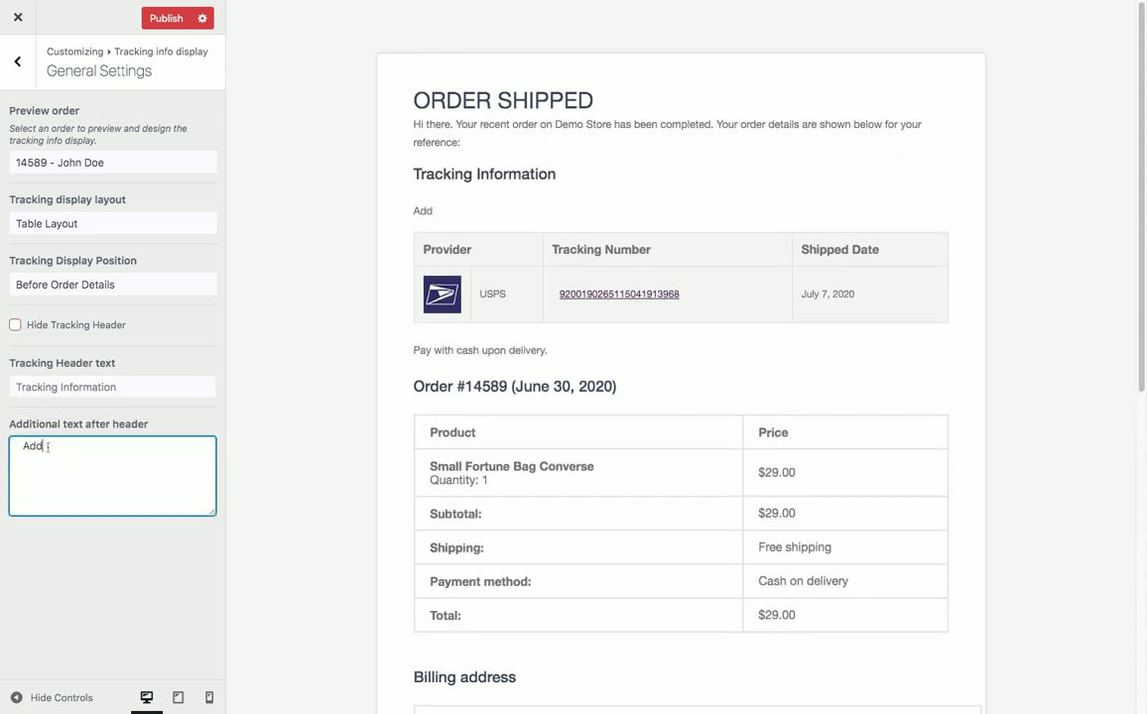
{"action": "type", "text": "itional Text"}
{"action": "left_click_drag", "start_coordinate": [14, 449], "coordinate": [118, 449]}
{"action": "key", "text": "BackSpace"}
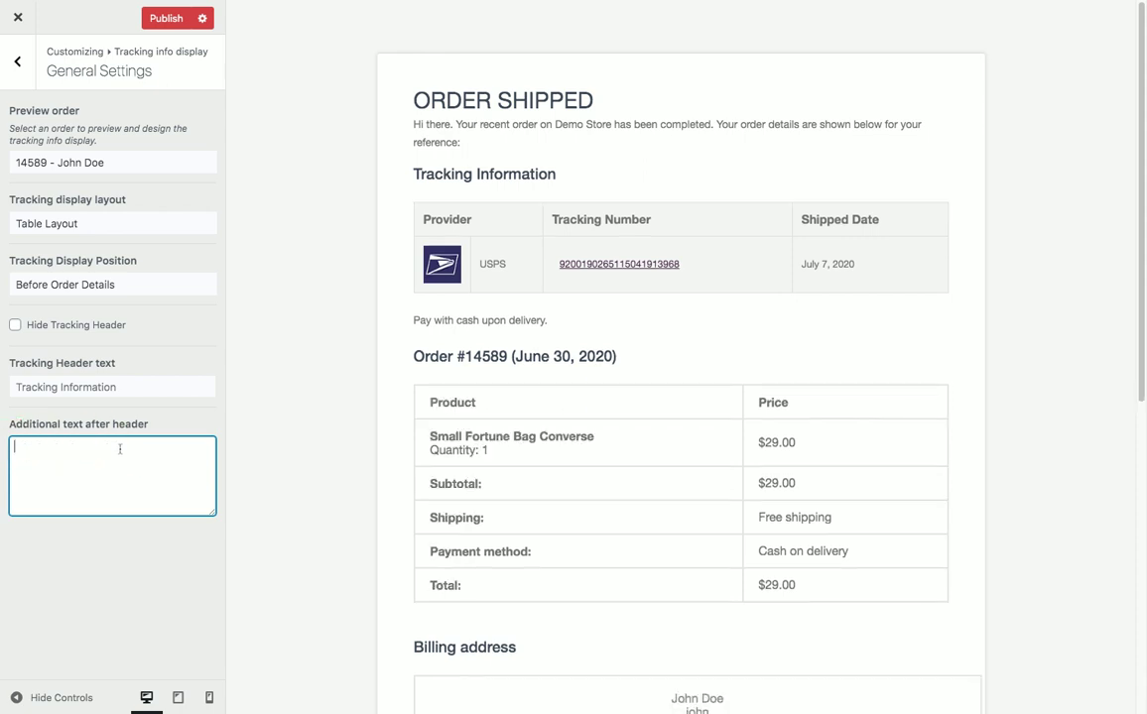
{"action": "left_click", "coordinate": [17, 62]}
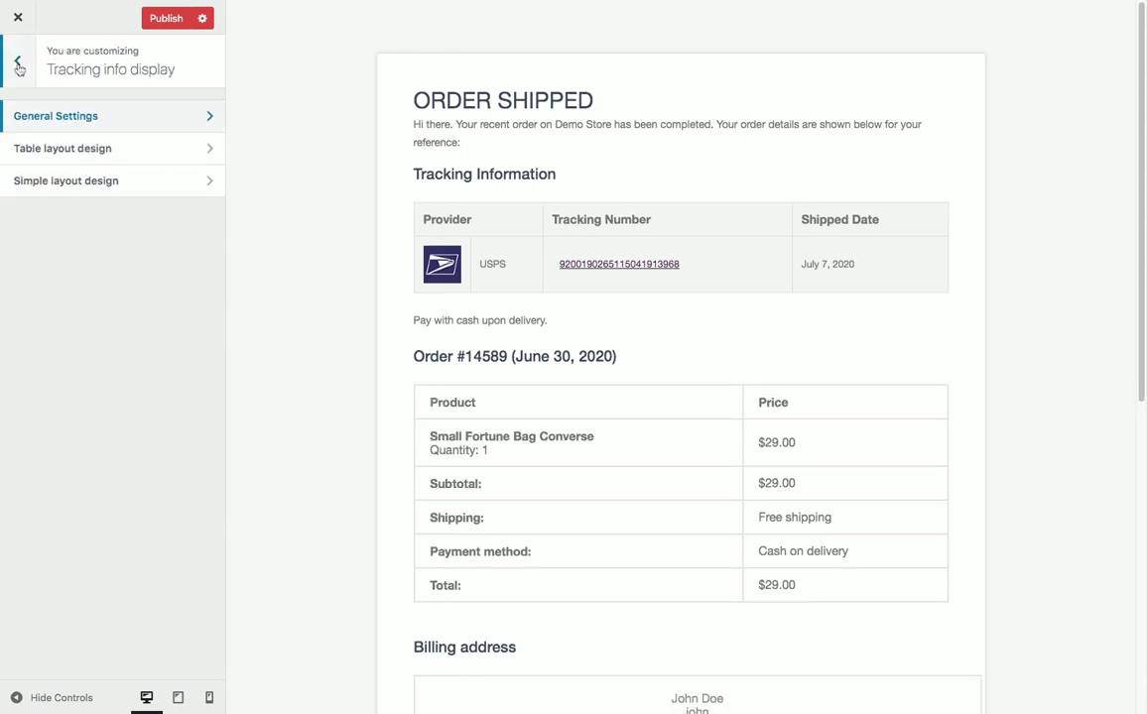
{"action": "left_click", "coordinate": [77, 152]}
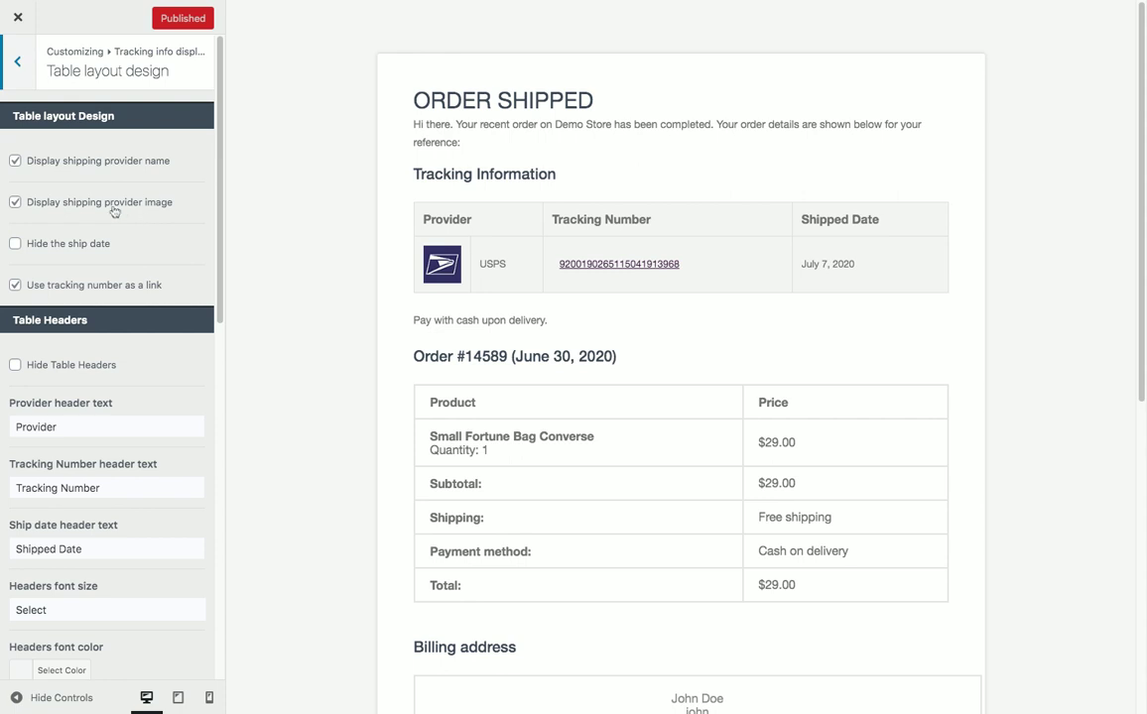
Step: Toggle the provider name, provider image and shipped date columns off and back on
{"action": "left_click", "coordinate": [15, 160]}
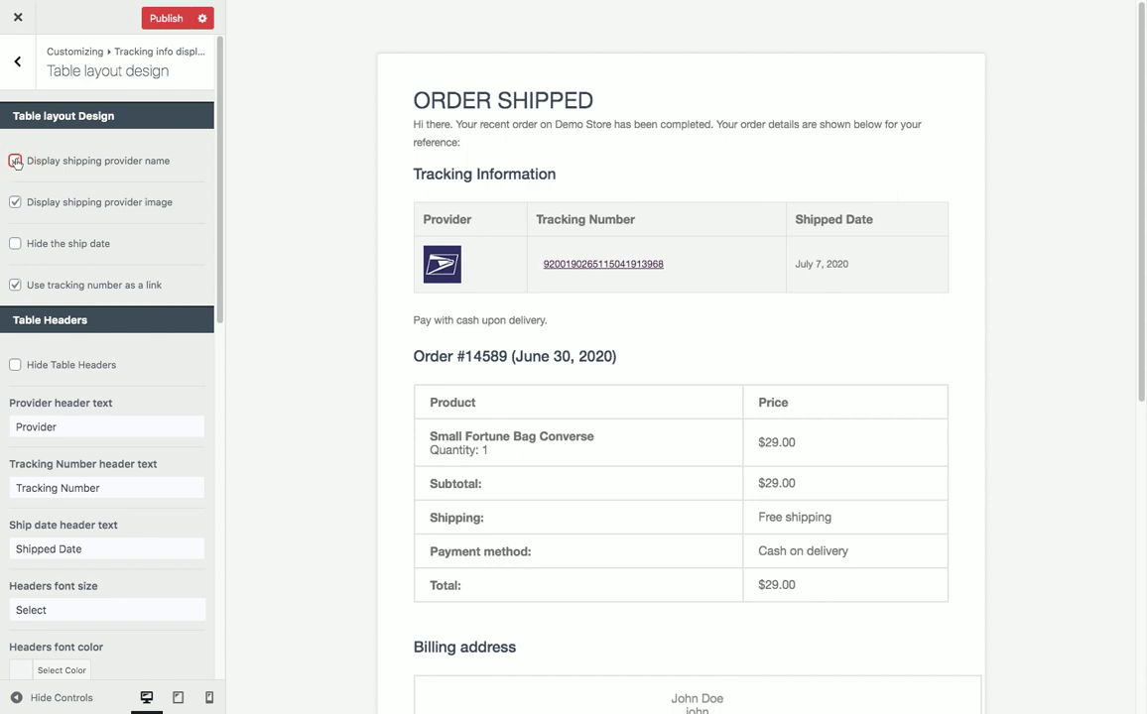
{"action": "left_click", "coordinate": [15, 161]}
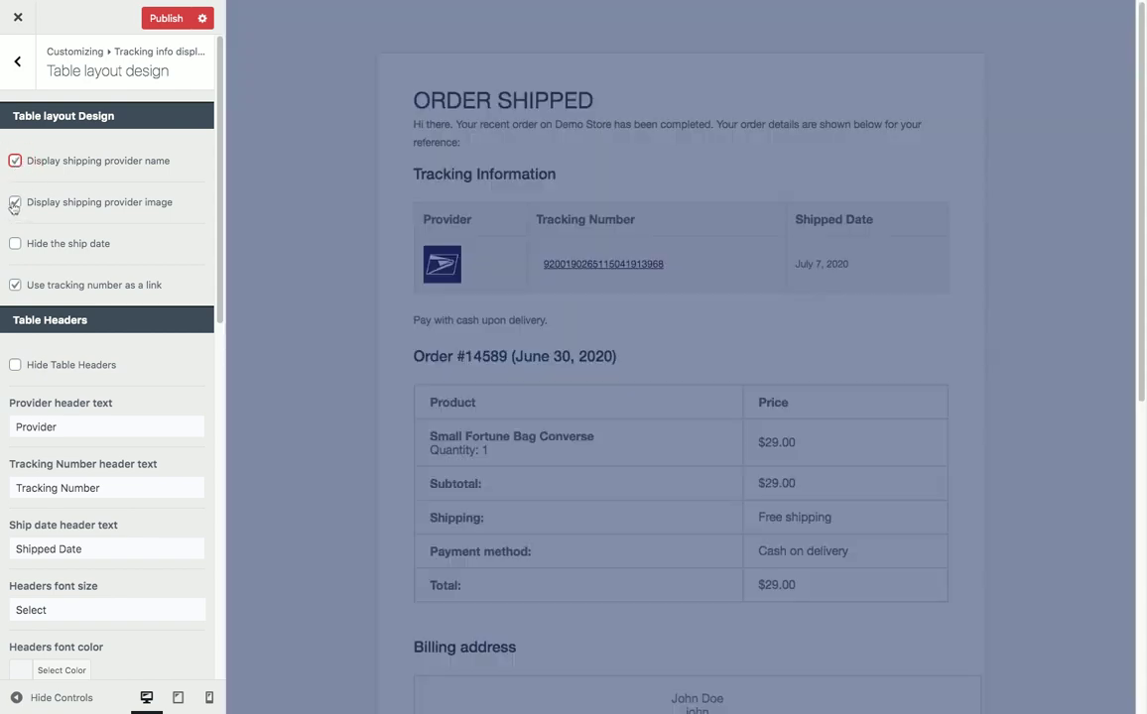
{"action": "left_click", "coordinate": [14, 203]}
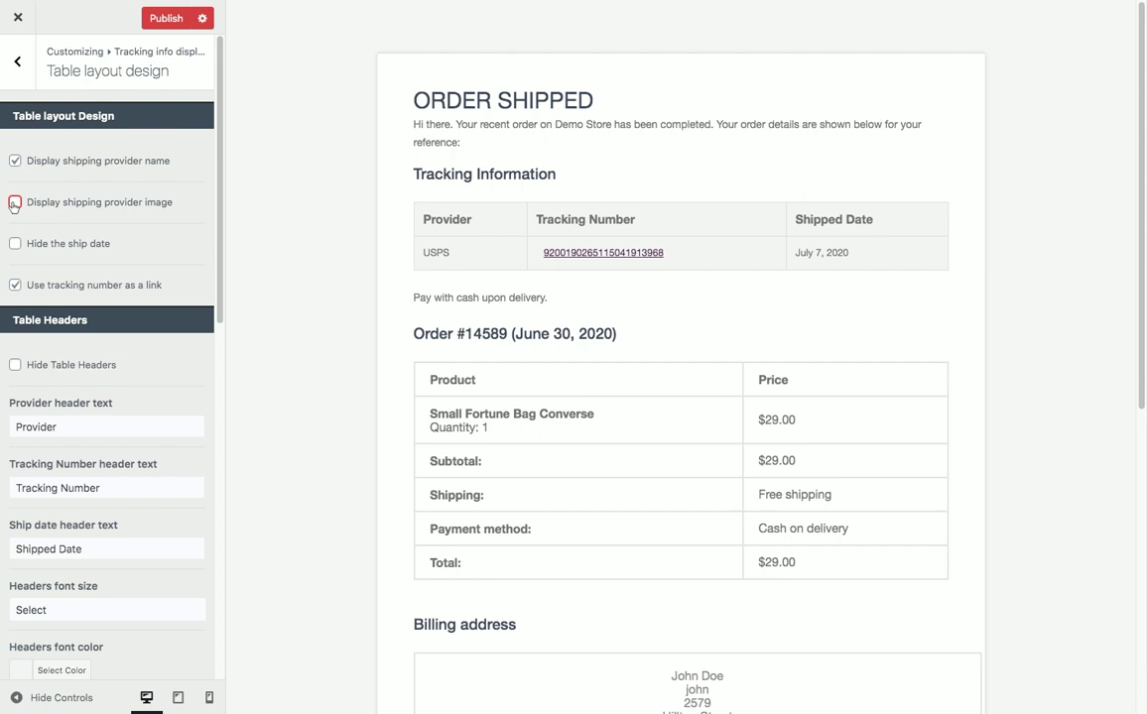
{"action": "left_click", "coordinate": [15, 204]}
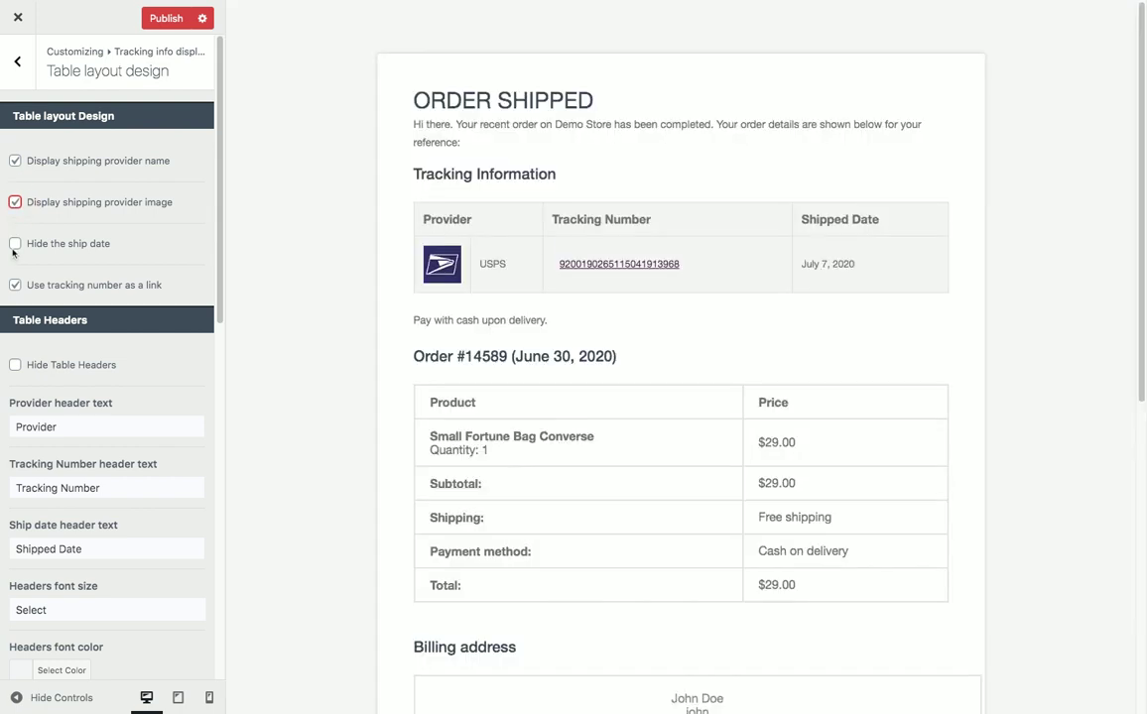
{"action": "left_click", "coordinate": [13, 250]}
{"action": "left_click", "coordinate": [15, 248]}
Step: Turn off 'Use tracking number as a link' and publish the table layout
{"action": "left_click", "coordinate": [14, 290]}
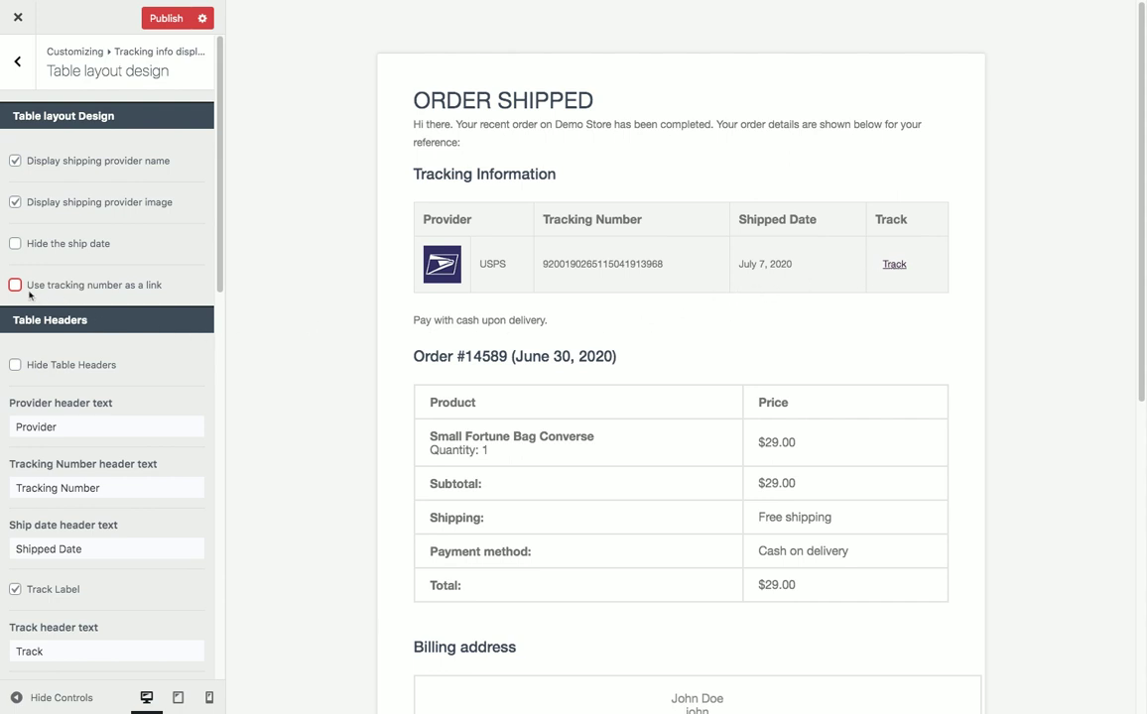
{"action": "scroll", "coordinate": [29, 298], "scroll_direction": "down", "scroll_amount": 5}
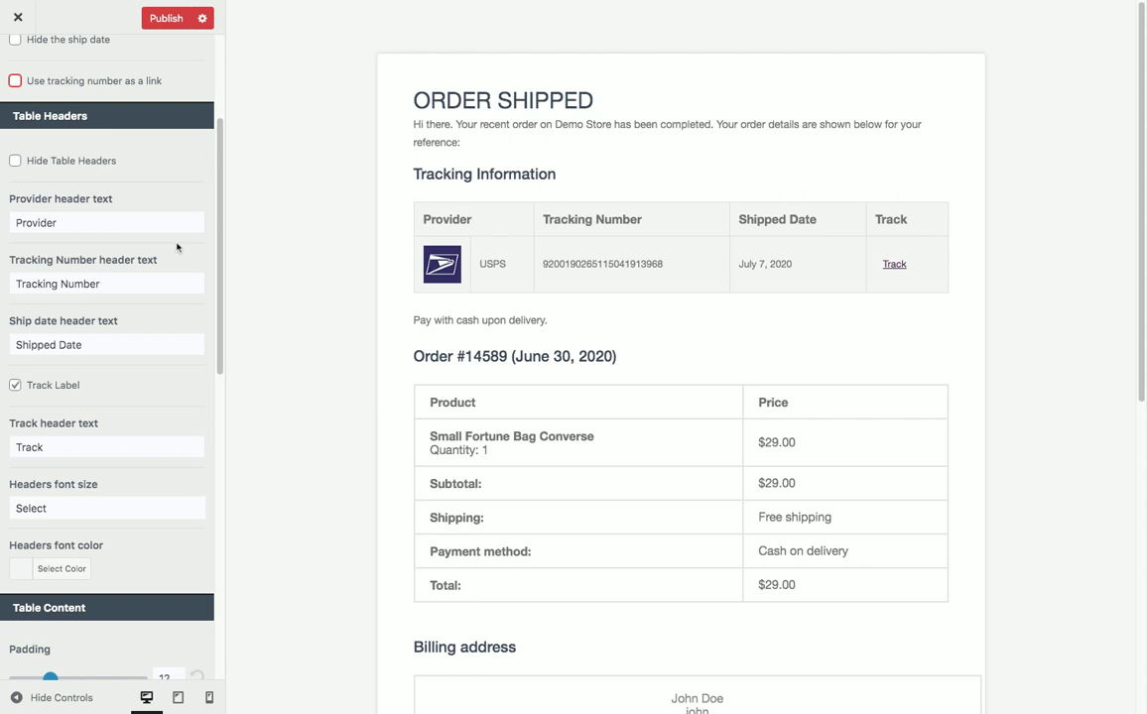
{"action": "scroll", "coordinate": [156, 271], "scroll_direction": "up", "scroll_amount": 1}
{"action": "scroll", "coordinate": [156, 271], "scroll_direction": "up", "scroll_amount": 4}
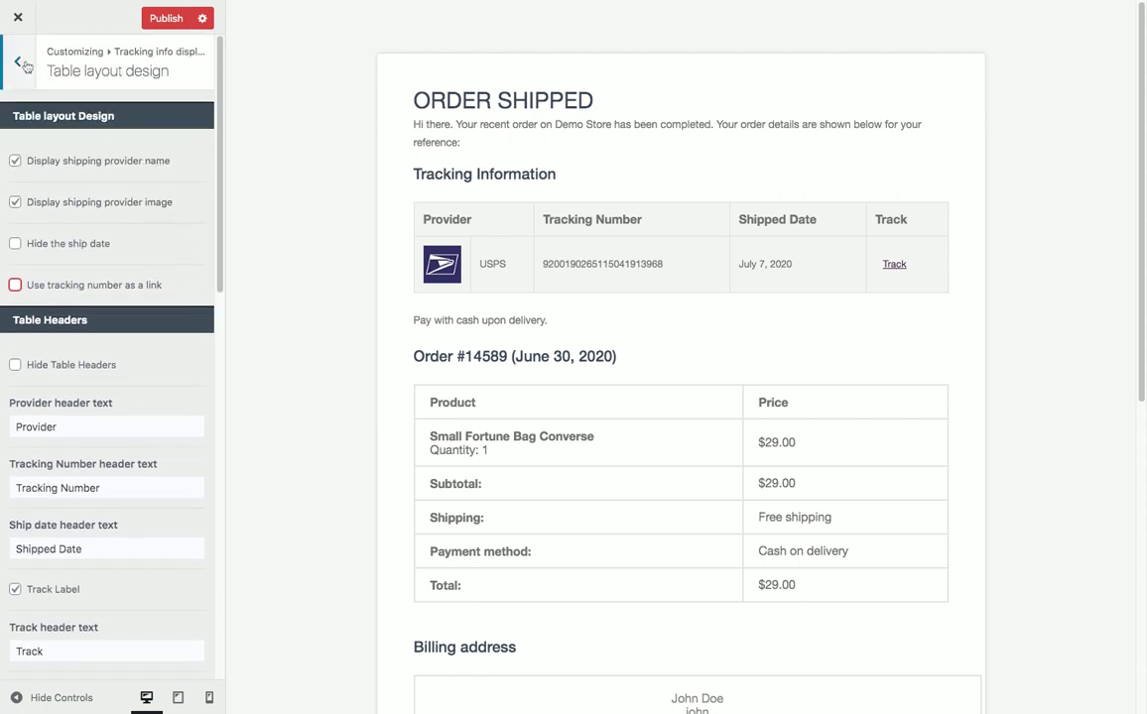
{"action": "left_click", "coordinate": [156, 21]}
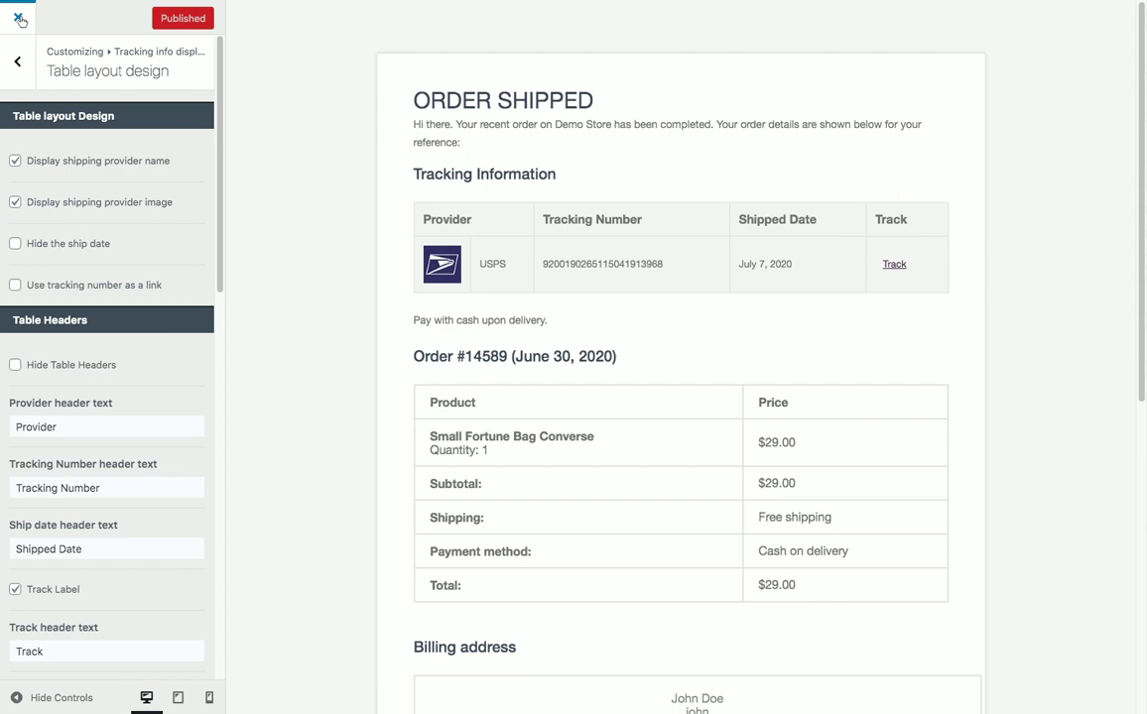
Step: Close the customizer and open the Delivered order status email for editing
{"action": "left_click", "coordinate": [19, 19]}
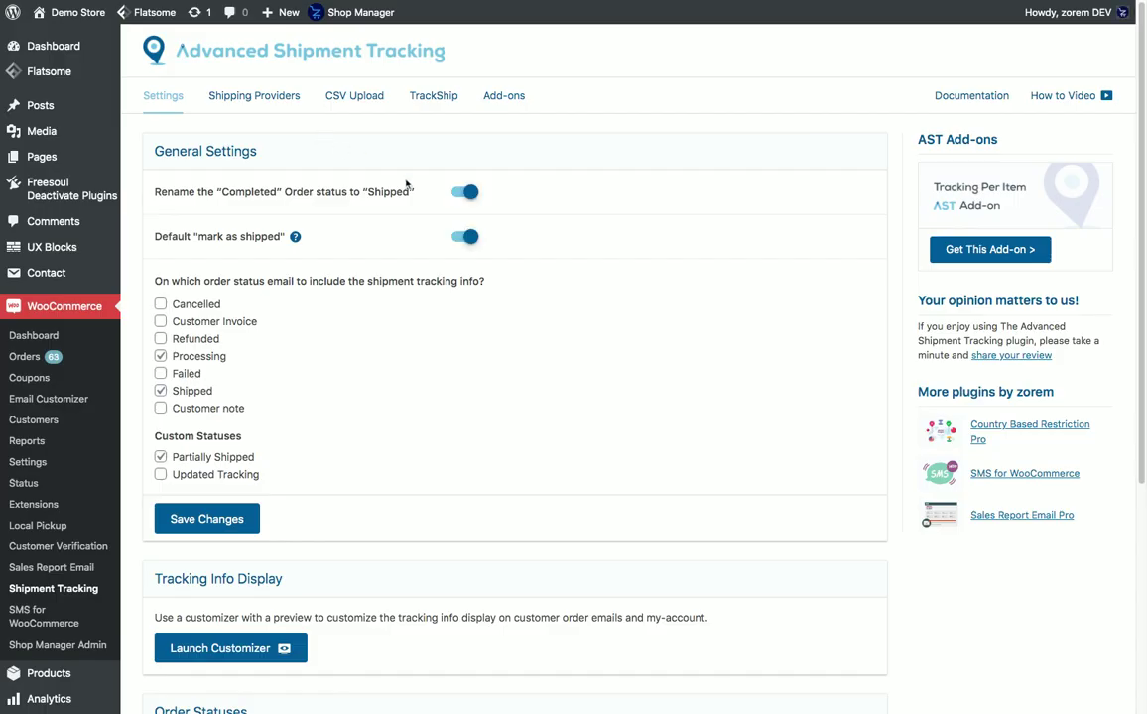
{"action": "scroll", "coordinate": [496, 352], "scroll_direction": "down", "scroll_amount": 4}
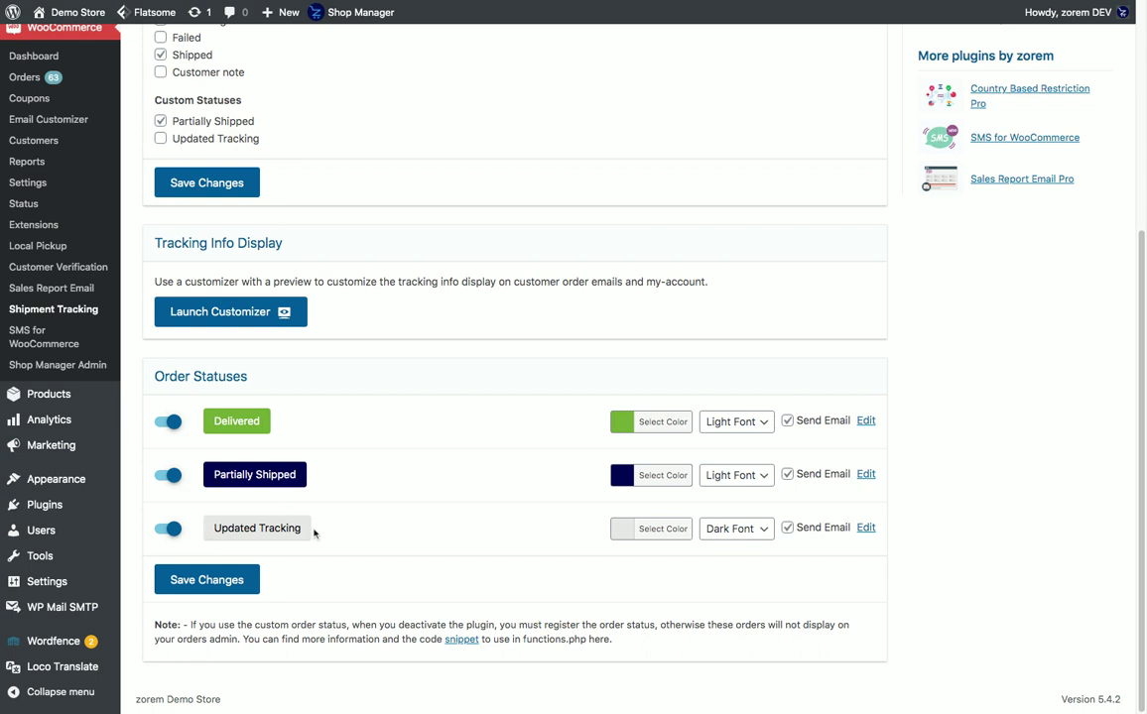
{"action": "scroll", "coordinate": [389, 524], "scroll_direction": "up", "scroll_amount": 1}
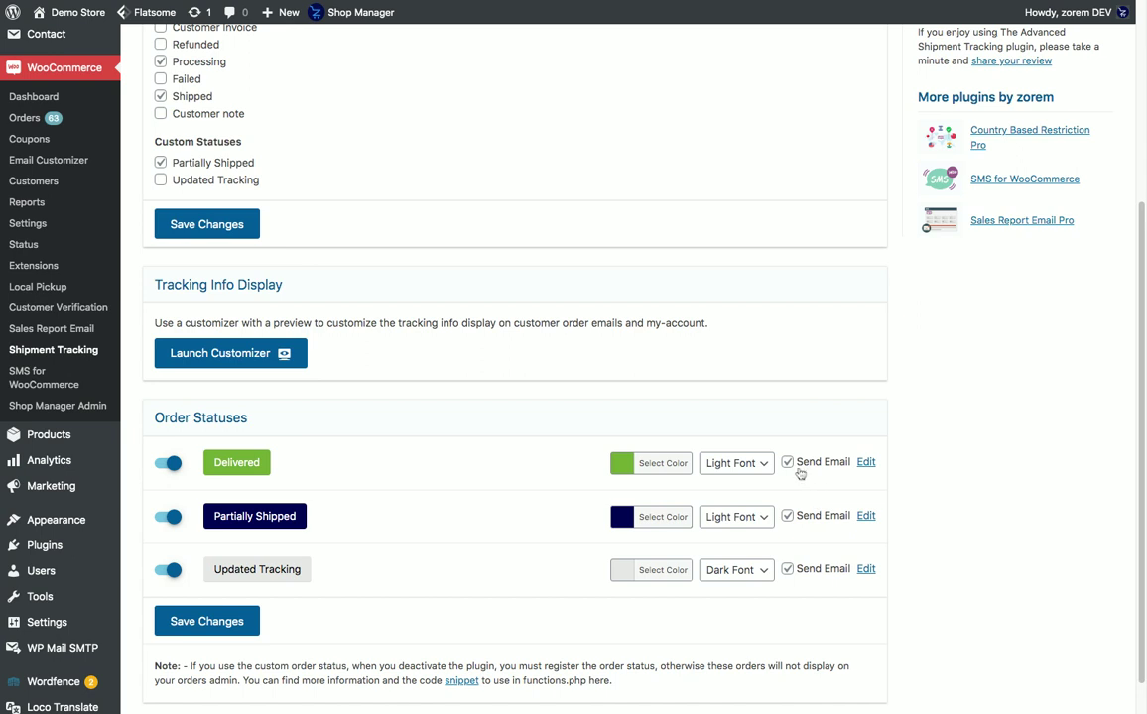
{"action": "left_click", "coordinate": [866, 463]}
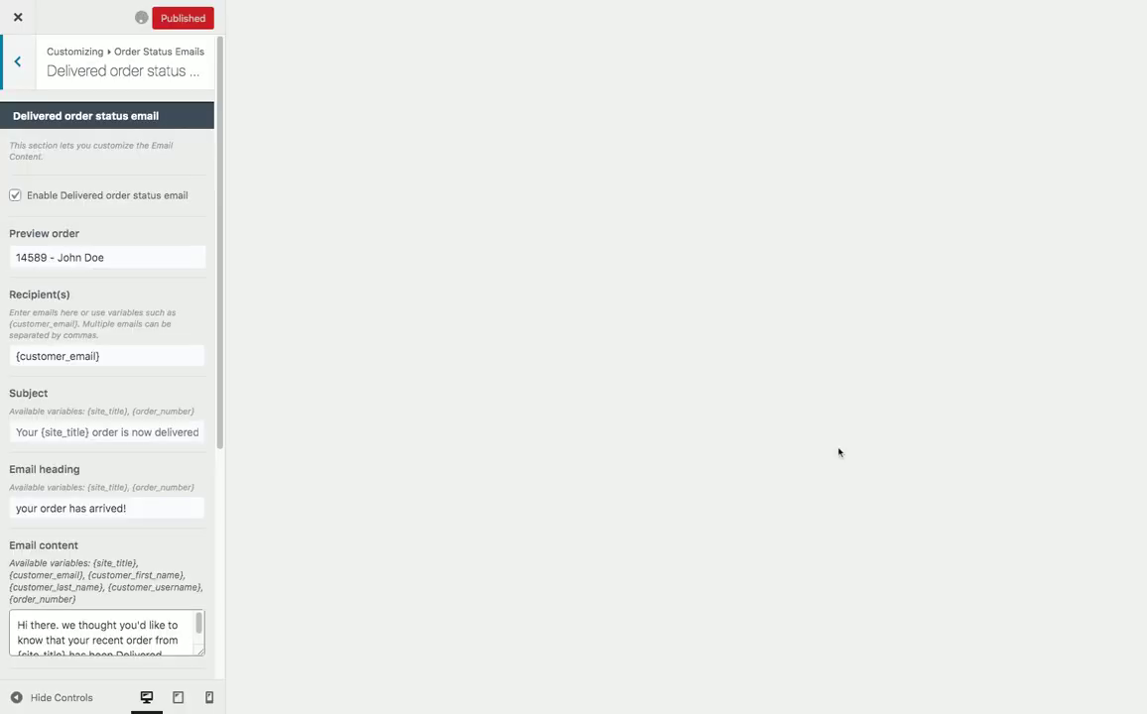
Step: Uncheck tracking details, shipping address, billing address and order details in the Delivered email
{"action": "scroll", "coordinate": [137, 345], "scroll_direction": "down", "scroll_amount": 6}
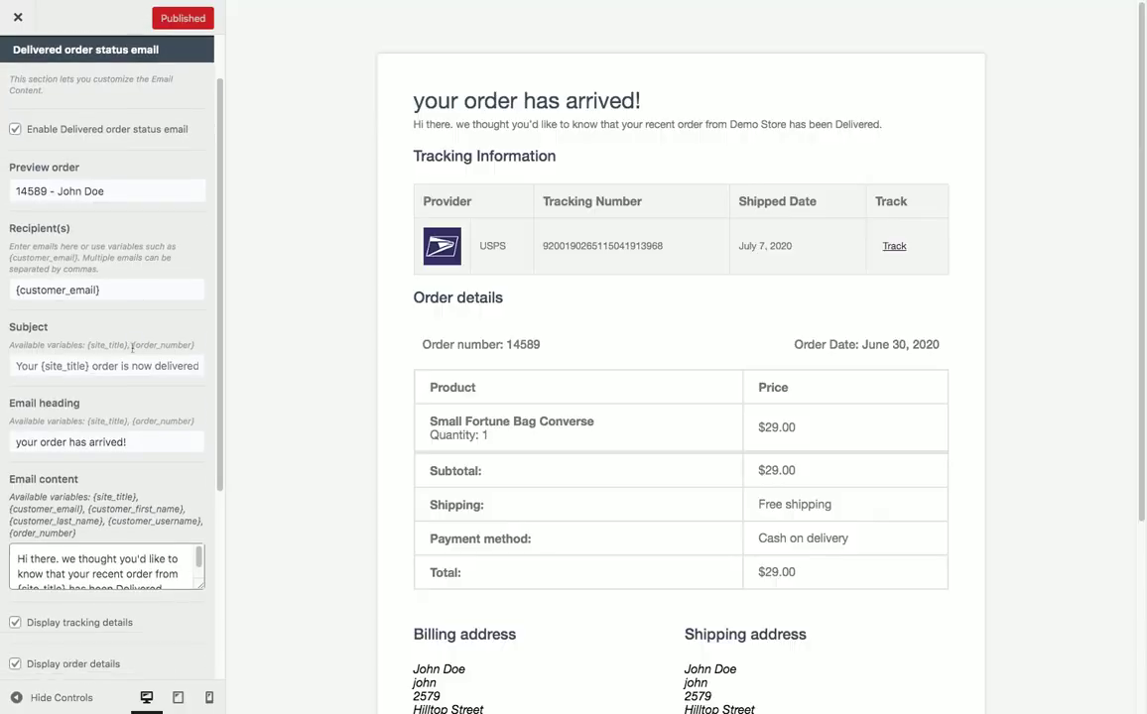
{"action": "scroll", "coordinate": [132, 351], "scroll_direction": "down", "scroll_amount": 1}
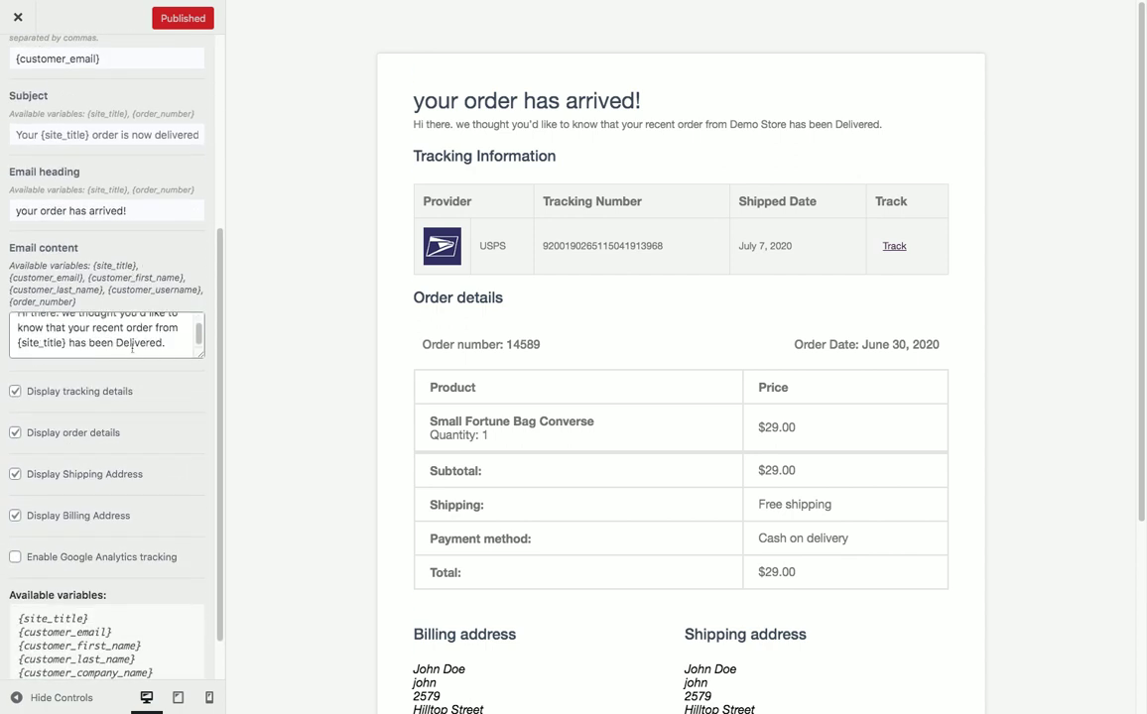
{"action": "scroll", "coordinate": [142, 399], "scroll_direction": "down", "scroll_amount": 1}
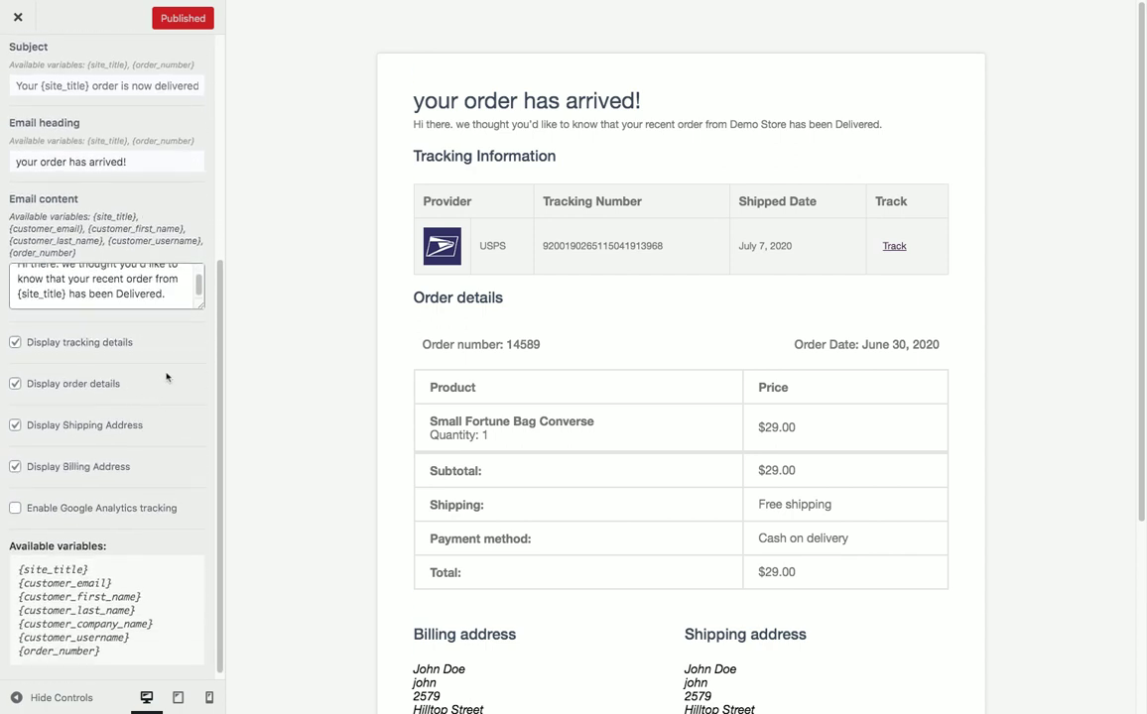
{"action": "left_click", "coordinate": [70, 345]}
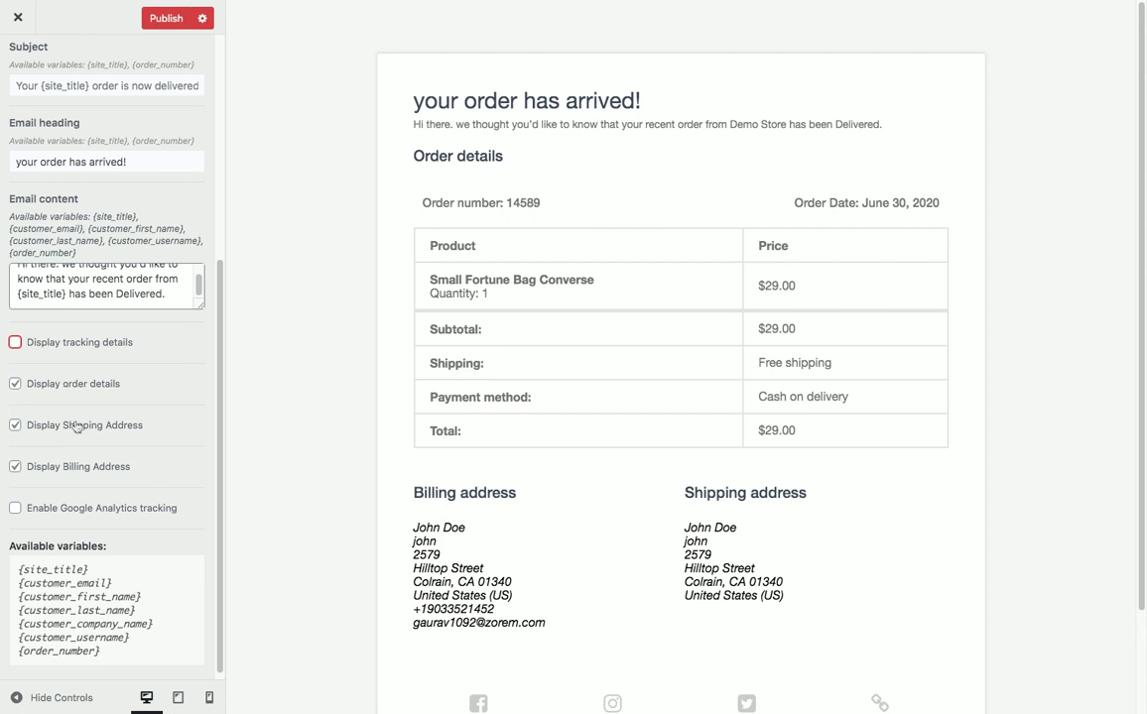
{"action": "left_click", "coordinate": [76, 424]}
{"action": "left_click", "coordinate": [76, 466]}
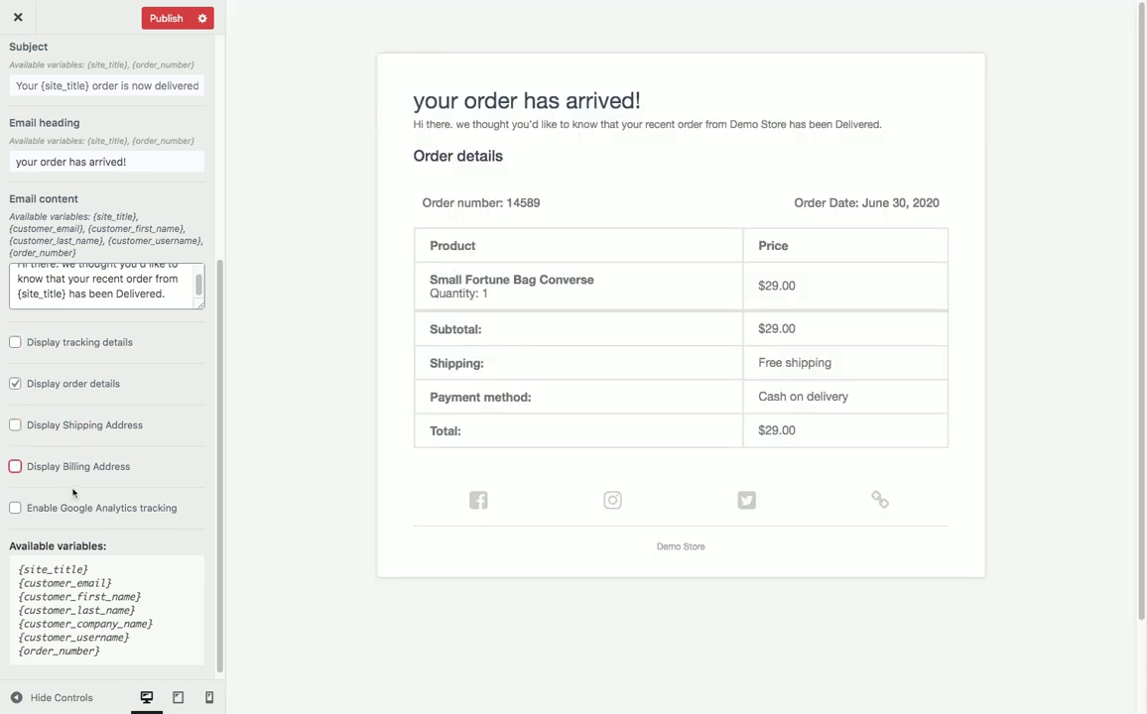
{"action": "left_click", "coordinate": [72, 385]}
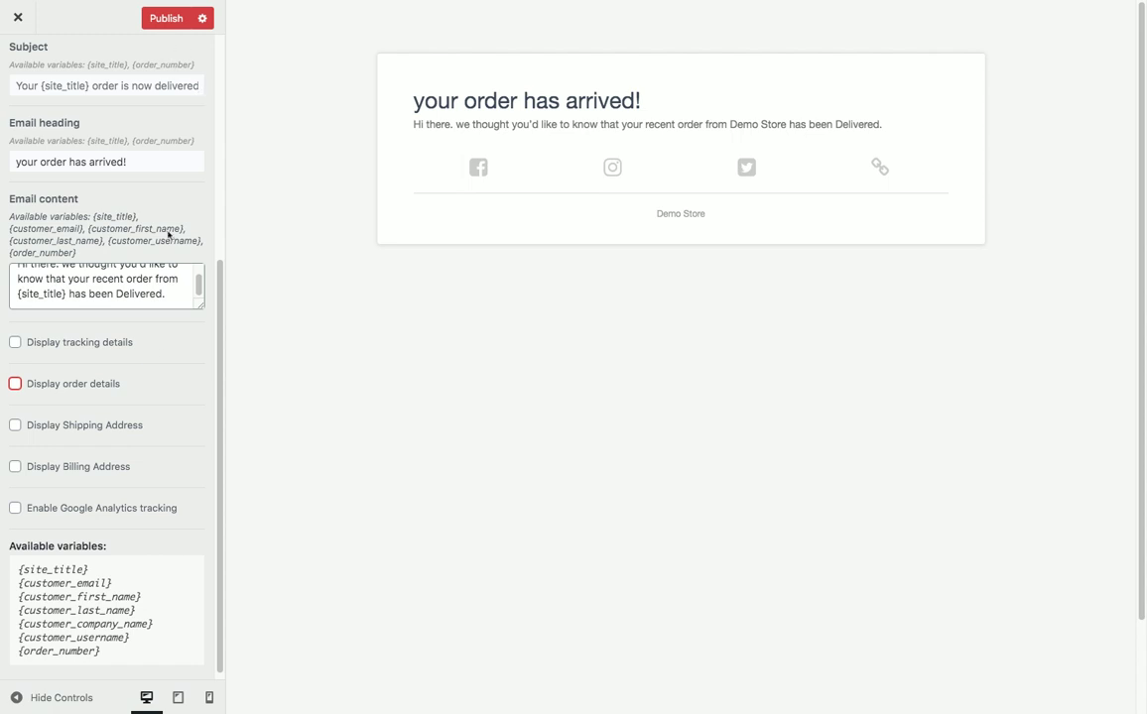
Step: Re-enable order and tracking details, publish the Delivered email and close the customizer
{"action": "scroll", "coordinate": [162, 353], "scroll_direction": "up", "scroll_amount": 3}
{"action": "scroll", "coordinate": [162, 354], "scroll_direction": "down", "scroll_amount": 3}
{"action": "left_click", "coordinate": [80, 377]}
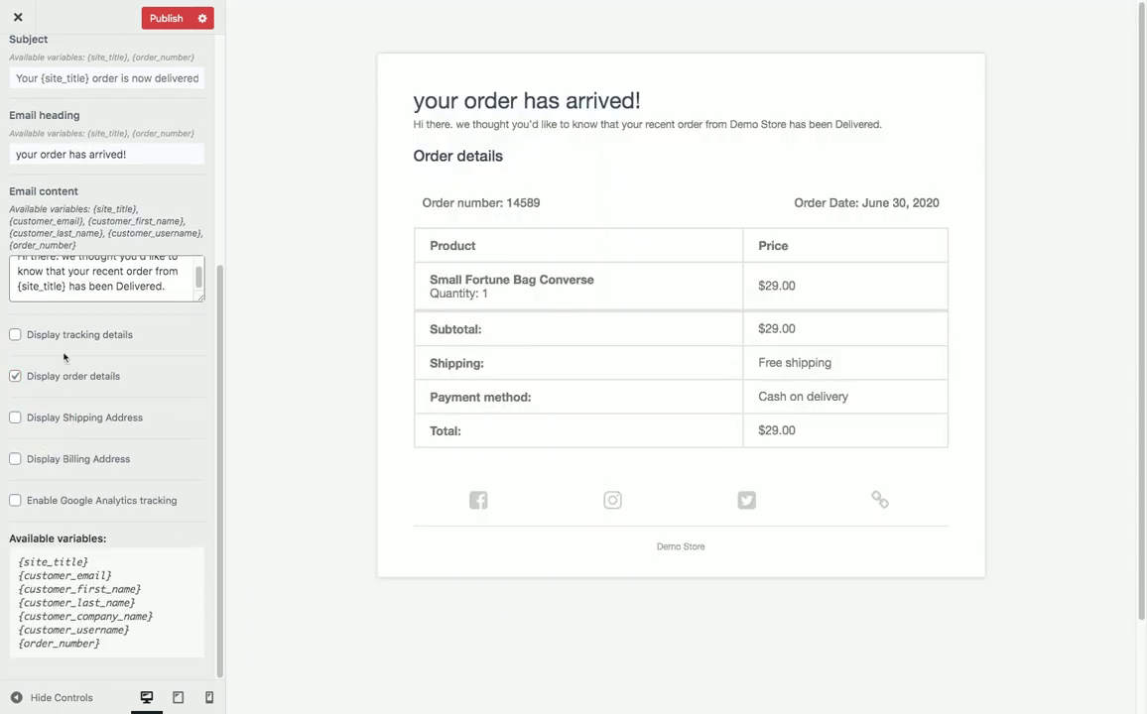
{"action": "left_click", "coordinate": [70, 337]}
{"action": "scroll", "coordinate": [69, 339], "scroll_direction": "up", "scroll_amount": 5}
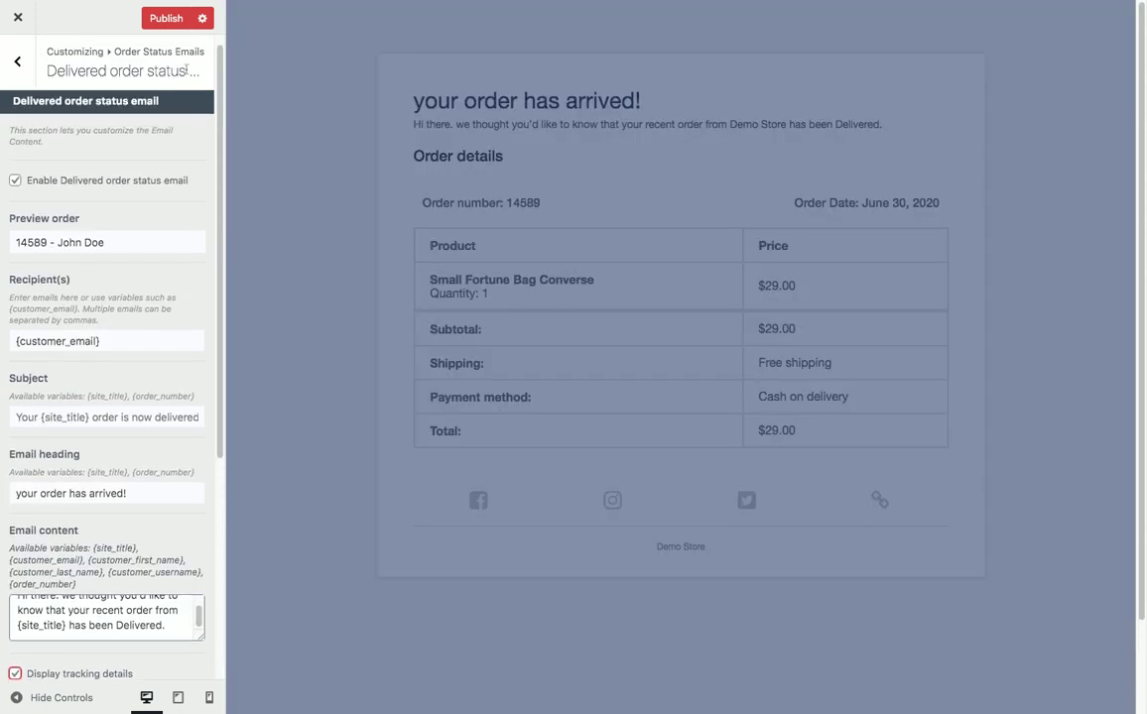
{"action": "left_click", "coordinate": [166, 19]}
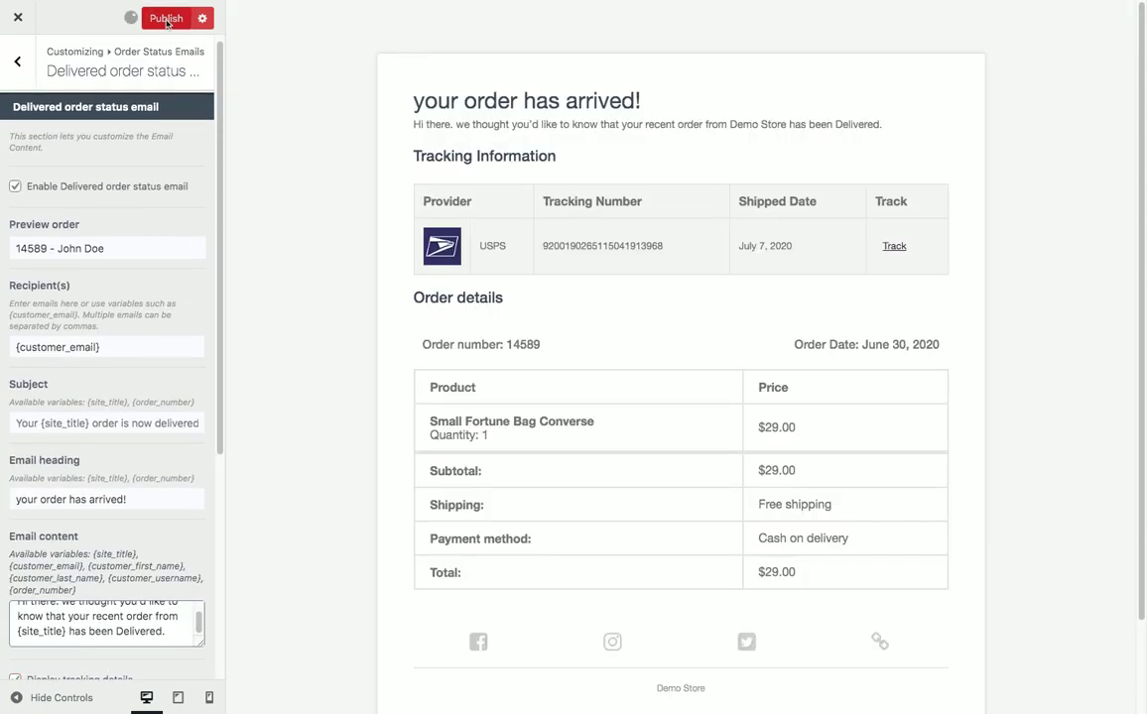
{"action": "left_click", "coordinate": [17, 19]}
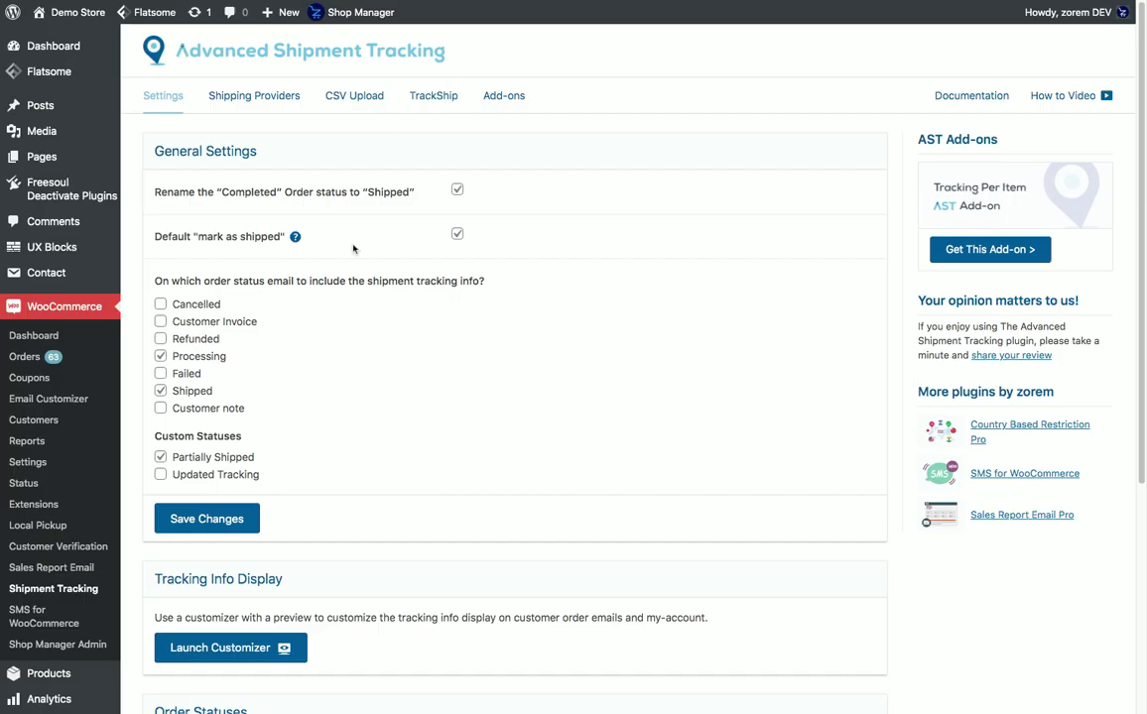
Step: Open the Shipping Providers tab and filter to the 238 inactive providers
{"action": "scroll", "coordinate": [528, 338], "scroll_direction": "down", "scroll_amount": 2}
{"action": "scroll", "coordinate": [526, 369], "scroll_direction": "down", "scroll_amount": 2}
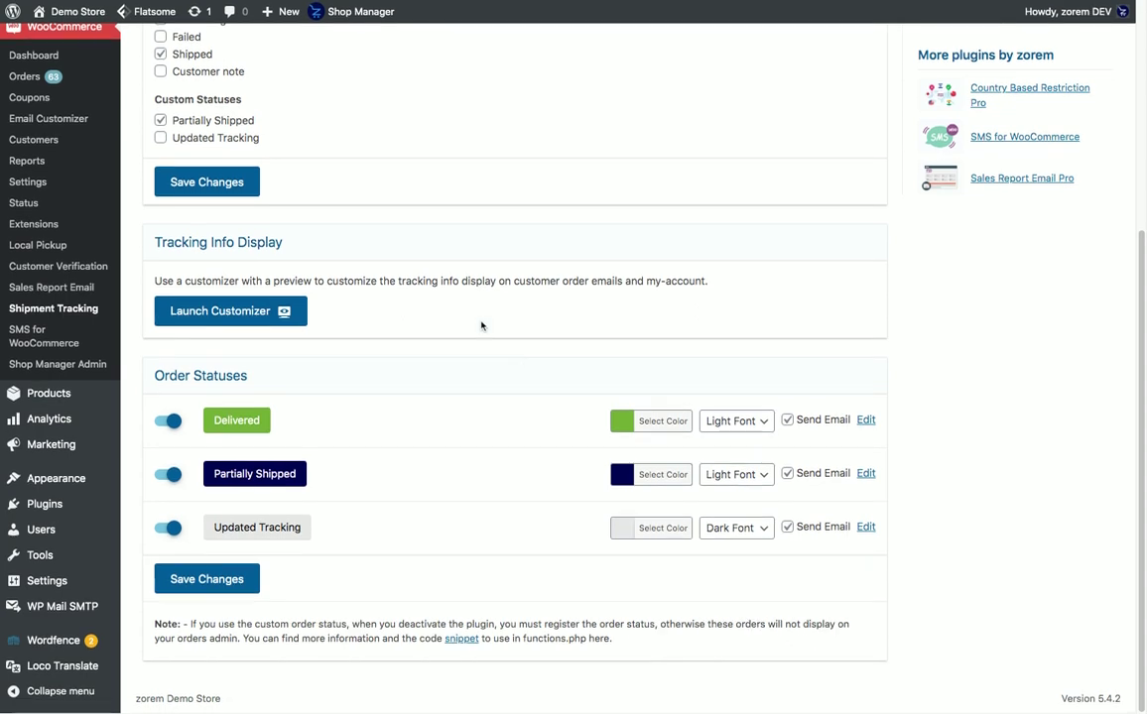
{"action": "scroll", "coordinate": [491, 327], "scroll_direction": "up", "scroll_amount": 3}
{"action": "scroll", "coordinate": [491, 327], "scroll_direction": "up", "scroll_amount": 3}
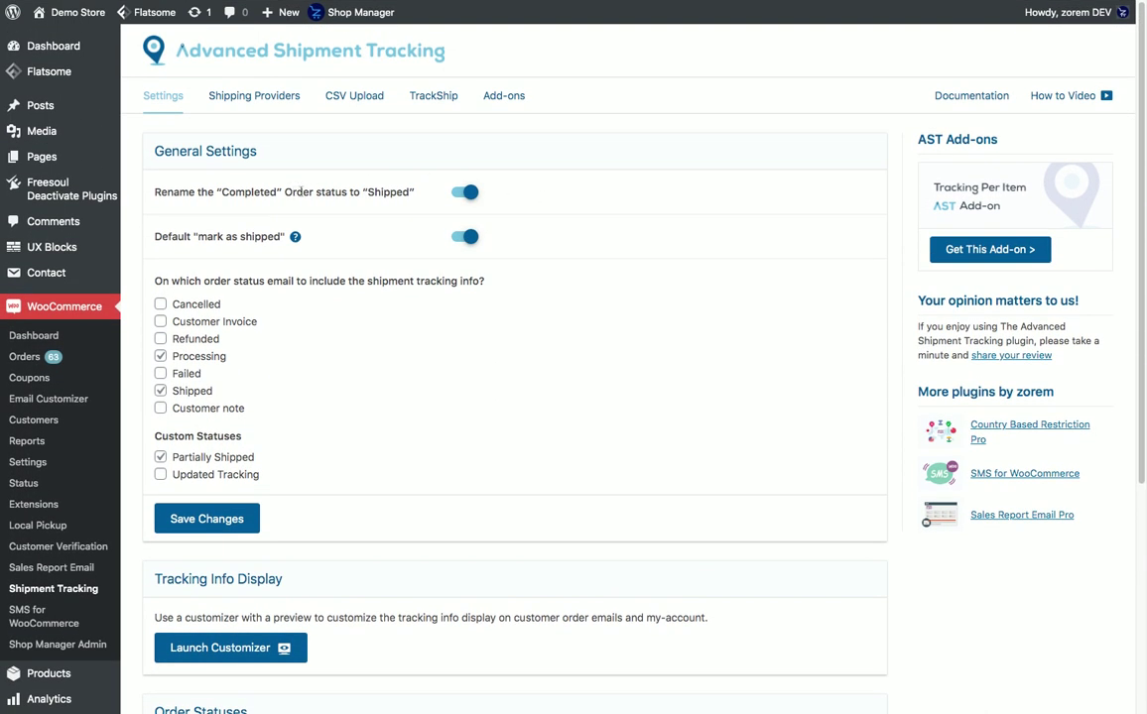
{"action": "left_click", "coordinate": [228, 96]}
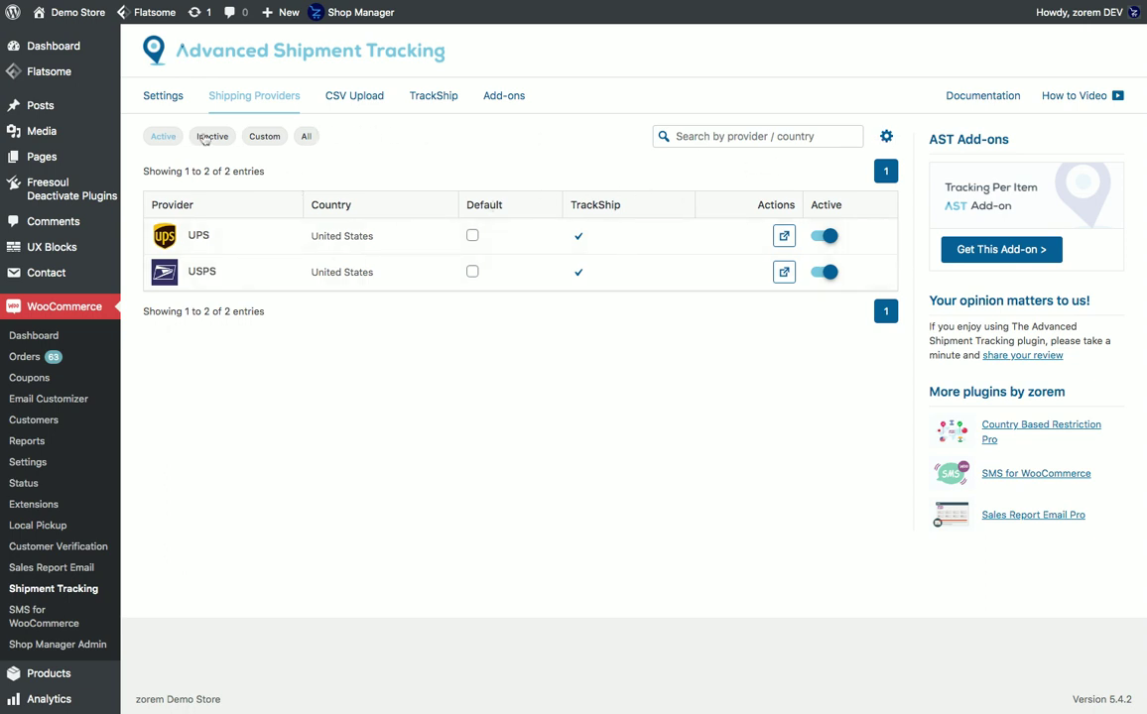
{"action": "left_click", "coordinate": [211, 136]}
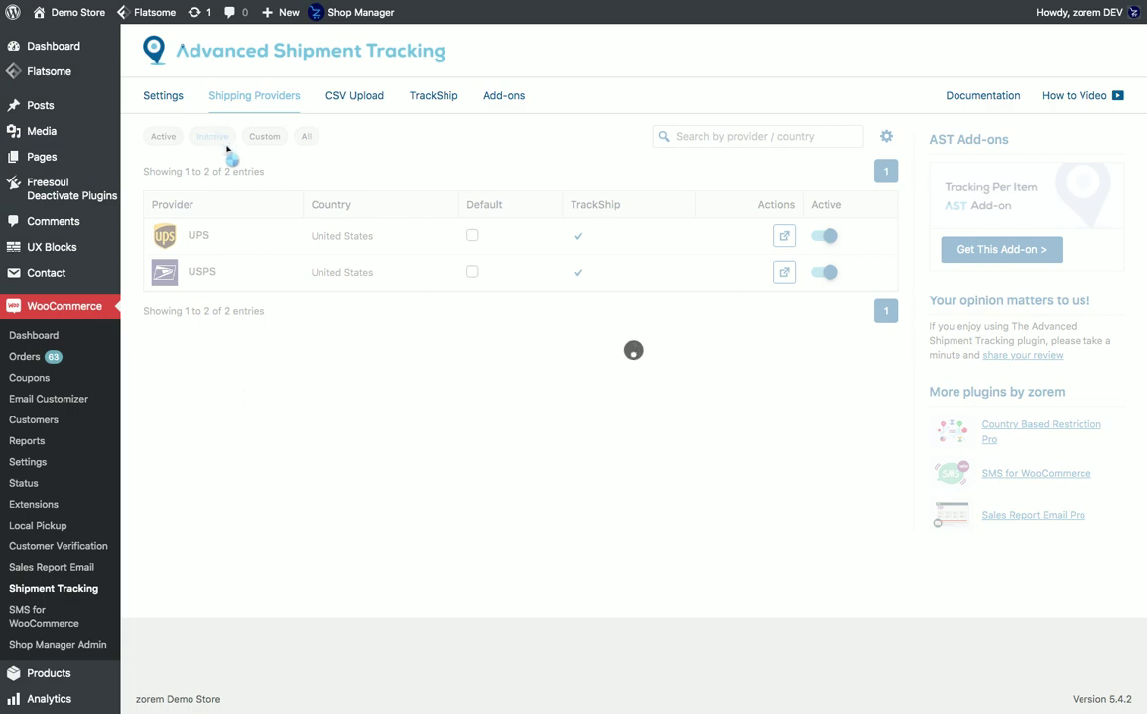
Step: Browse the inactive list and open the provider list options menu
{"action": "scroll", "coordinate": [346, 259], "scroll_direction": "down", "scroll_amount": 1}
{"action": "scroll", "coordinate": [345, 259], "scroll_direction": "down", "scroll_amount": 10}
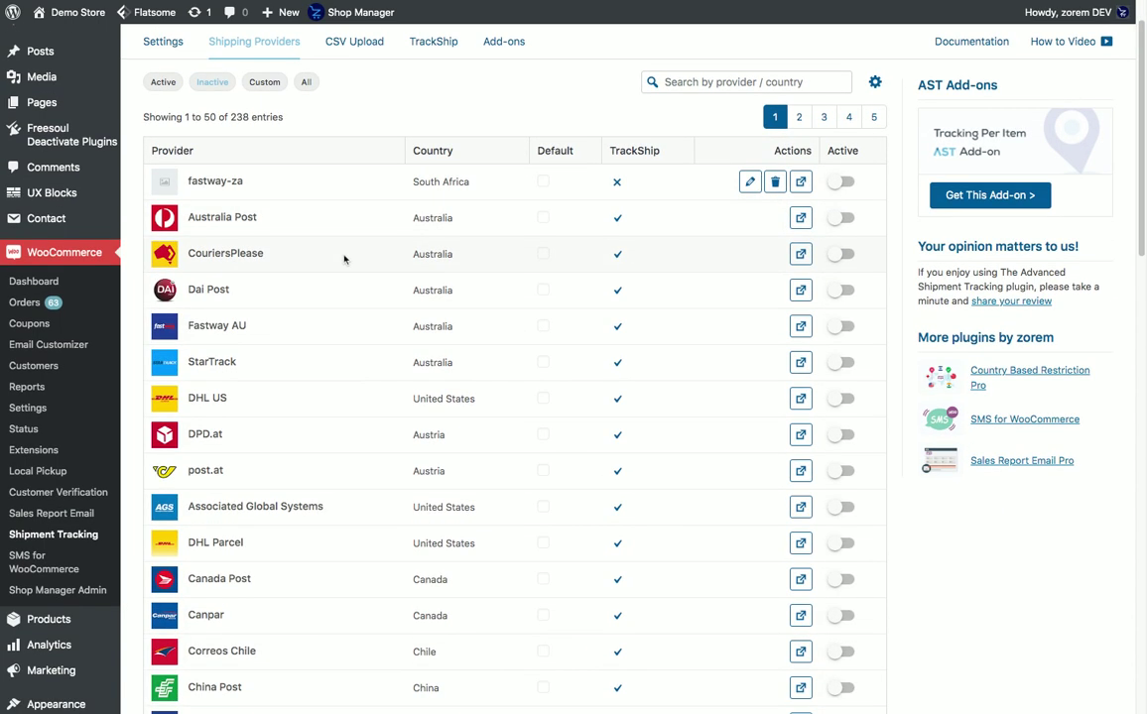
{"action": "scroll", "coordinate": [345, 259], "scroll_direction": "up", "scroll_amount": 12}
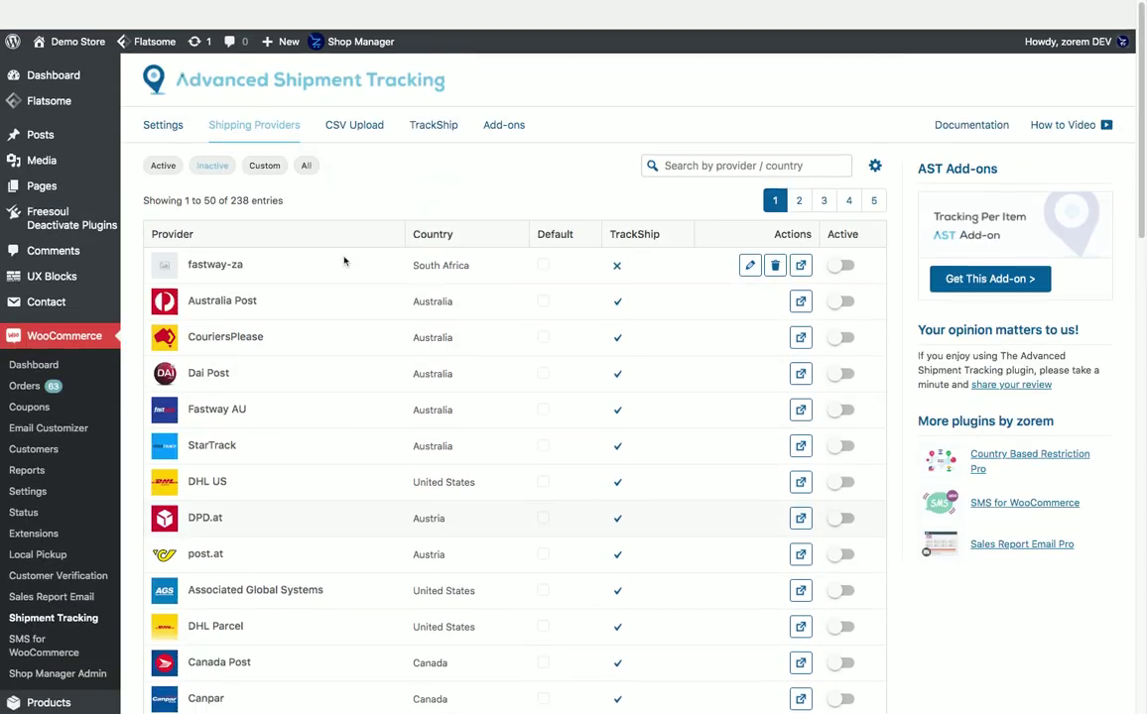
{"action": "left_click", "coordinate": [880, 140]}
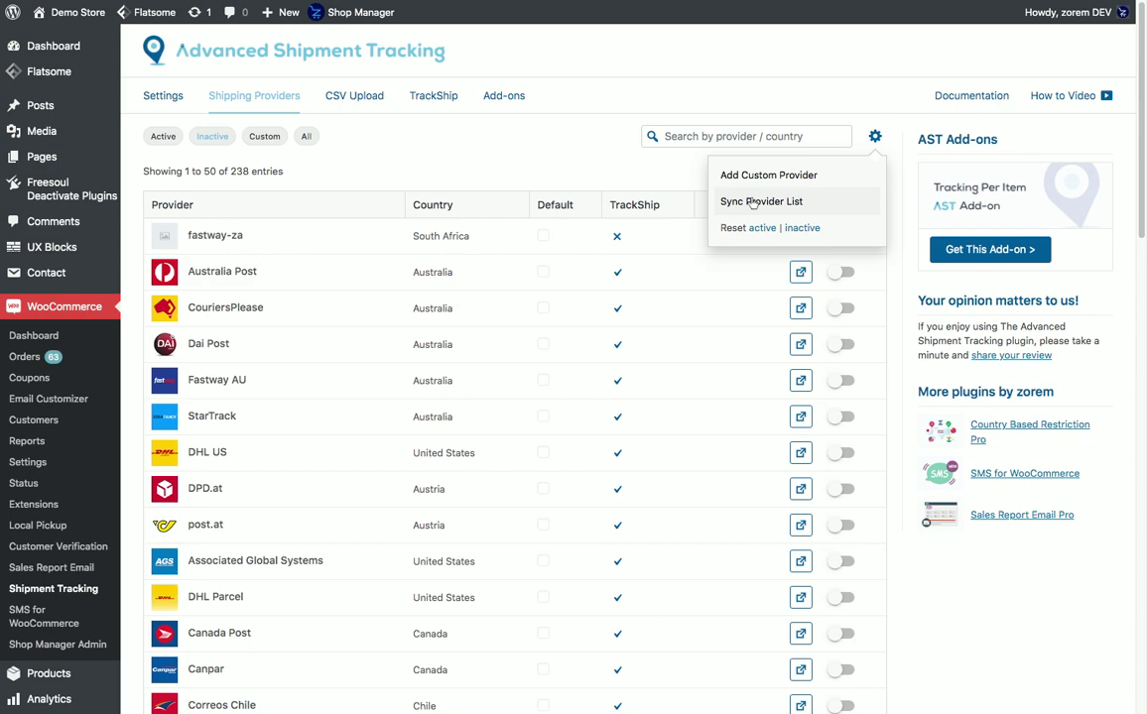
Step: Sync the provider list, check that FastWay South Africa was updated, and close the results
{"action": "left_click", "coordinate": [753, 203]}
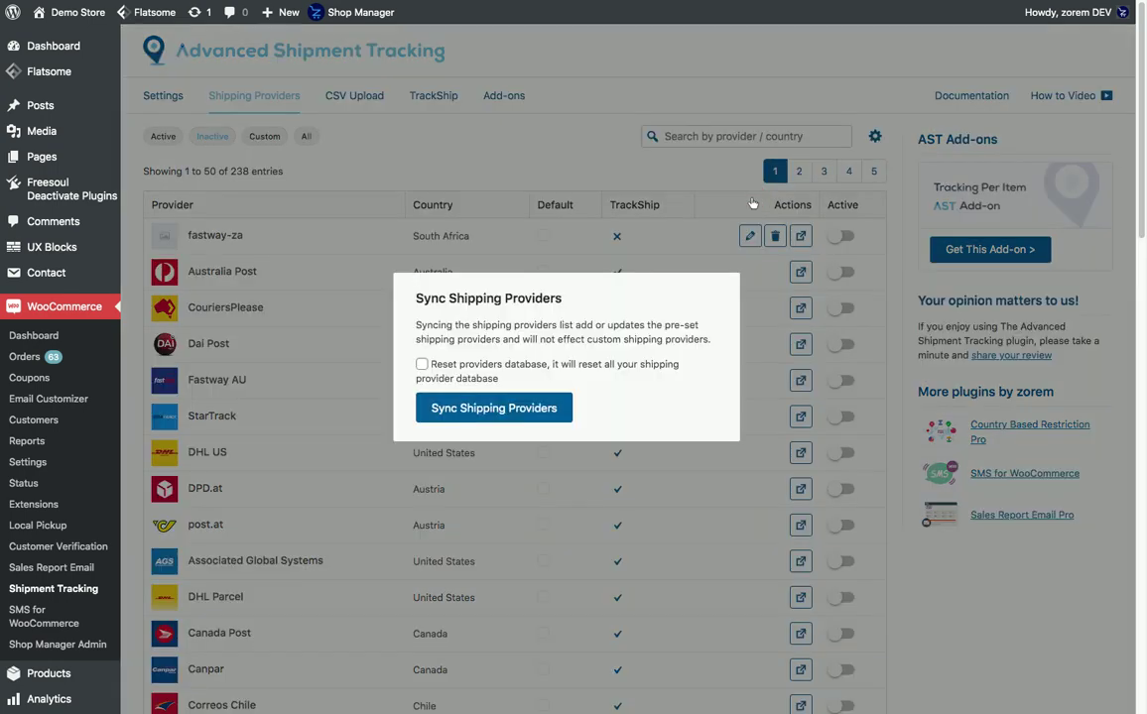
{"action": "left_click", "coordinate": [494, 409]}
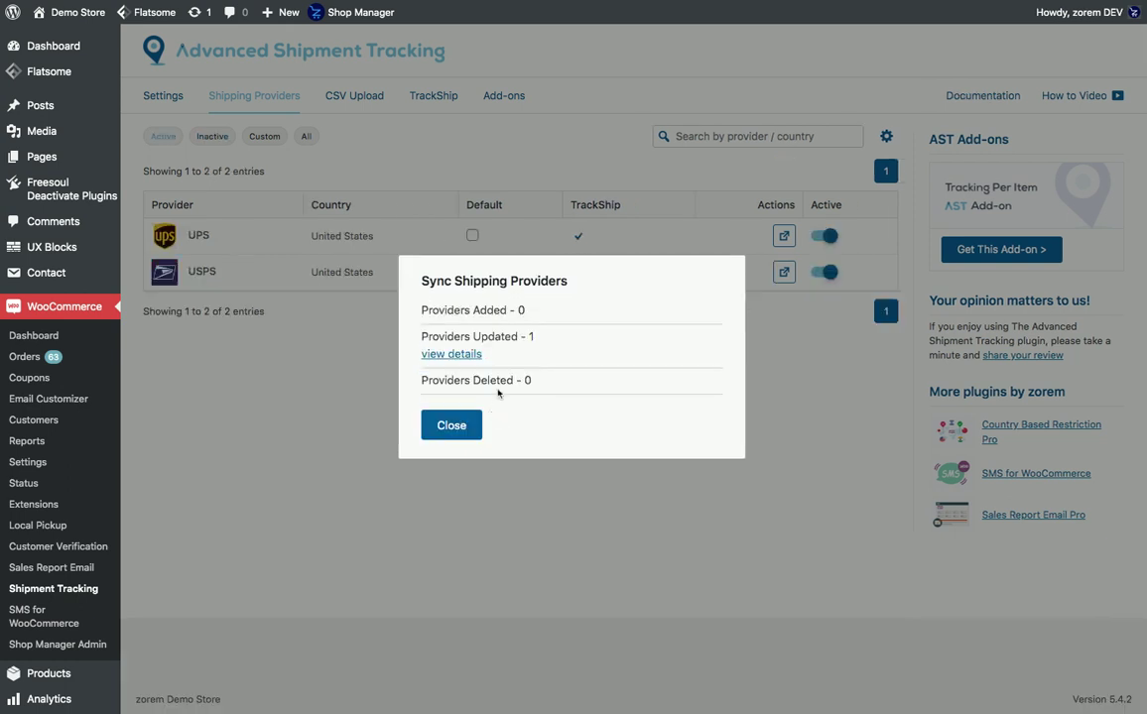
{"action": "left_click", "coordinate": [452, 355]}
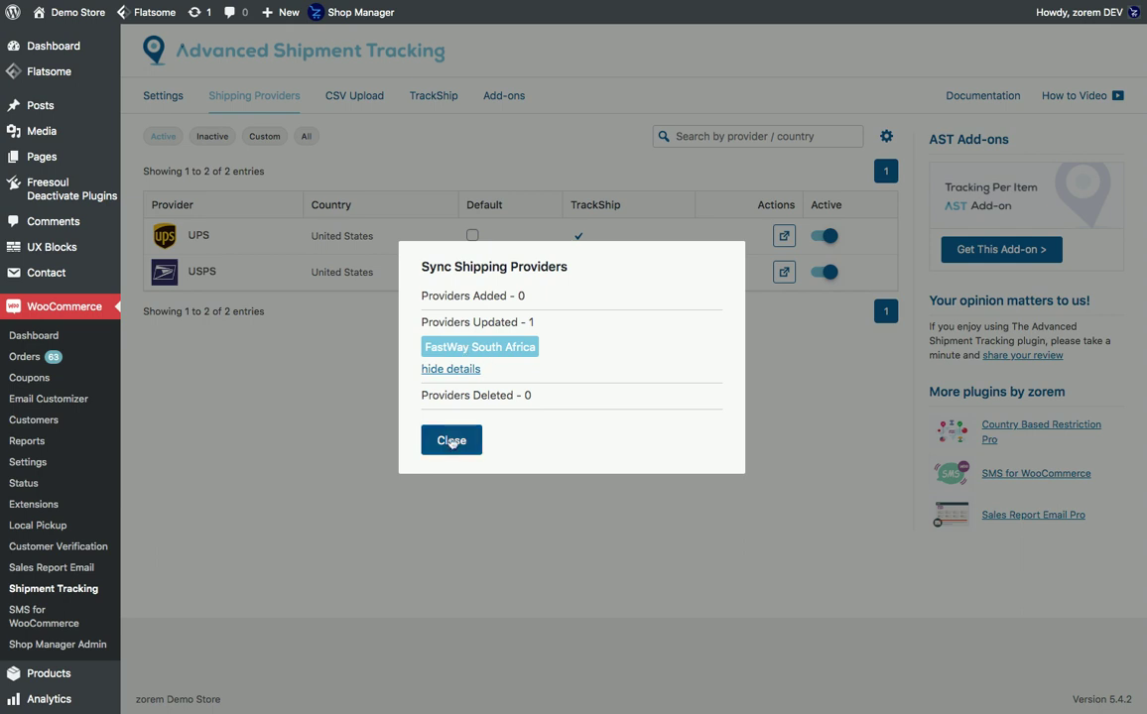
{"action": "left_click", "coordinate": [451, 441]}
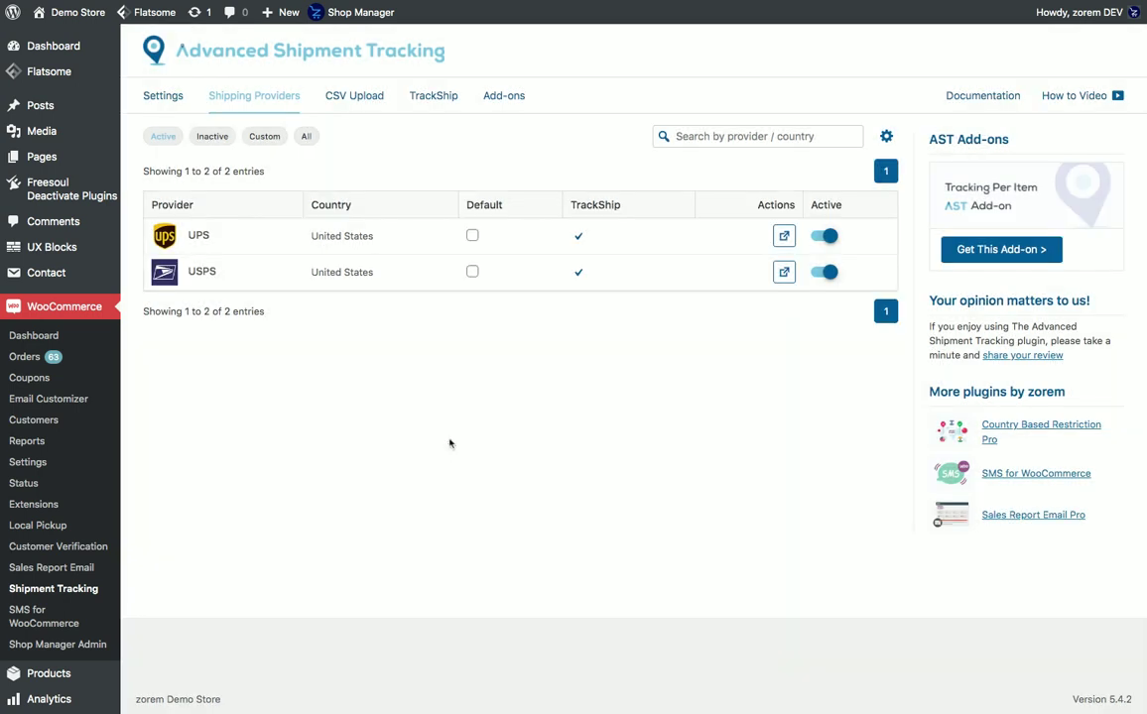
{"action": "left_click", "coordinate": [710, 134]}
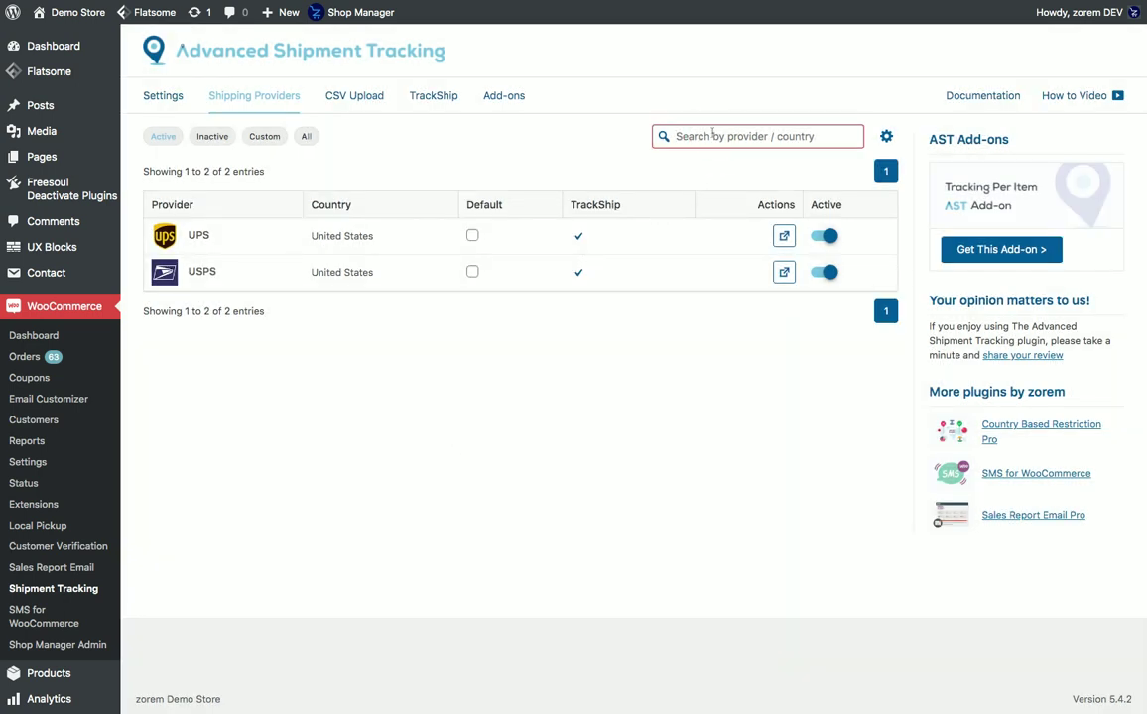
Step: Search 'DH', activate DHL US, DHL Parcel and DHL Express UK, and make USPS the default
{"action": "type", "text": "DHL"}
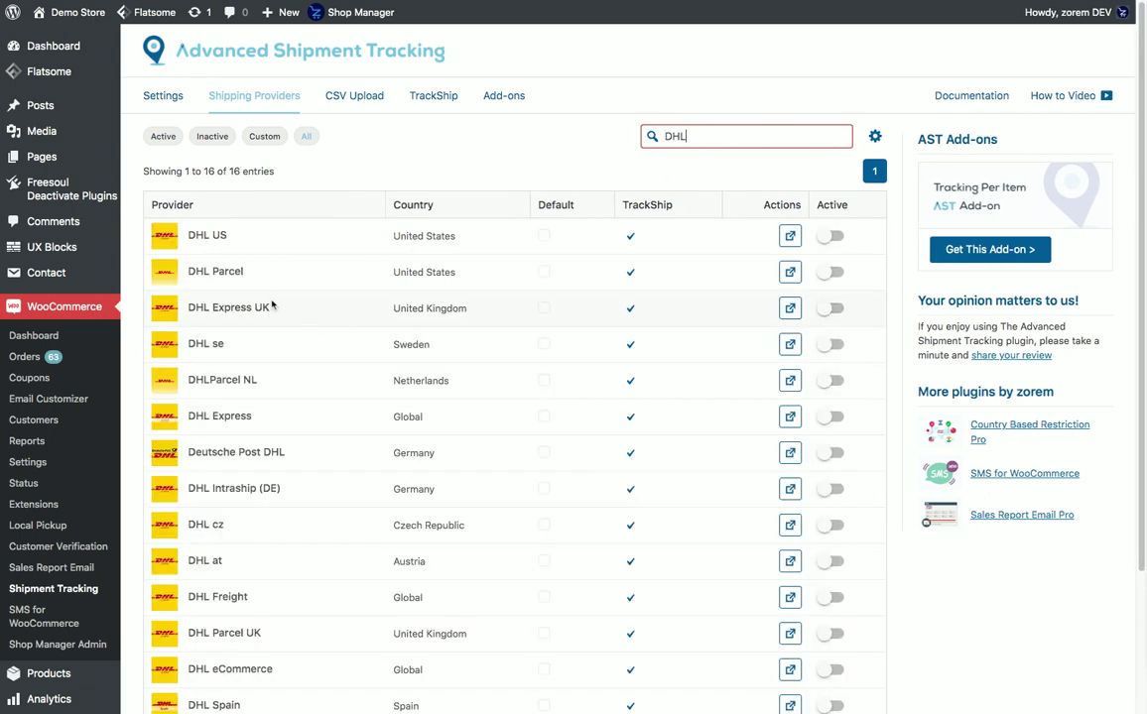
{"action": "left_click", "coordinate": [832, 236]}
{"action": "left_click", "coordinate": [833, 272]}
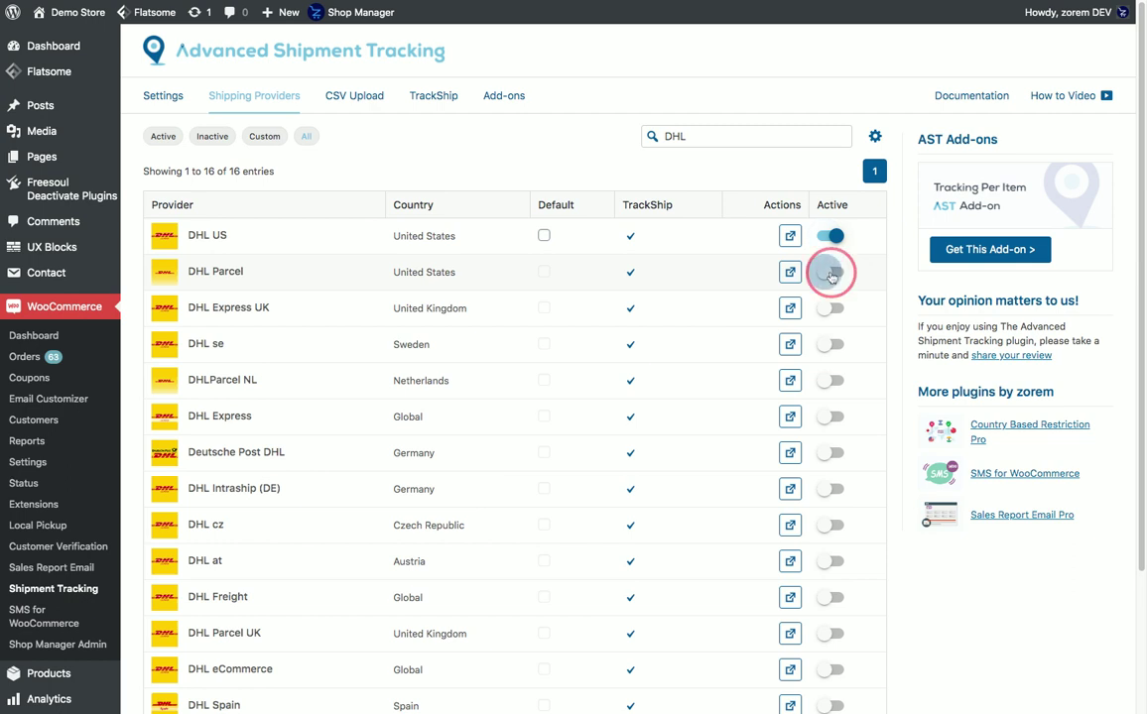
{"action": "left_click", "coordinate": [833, 309]}
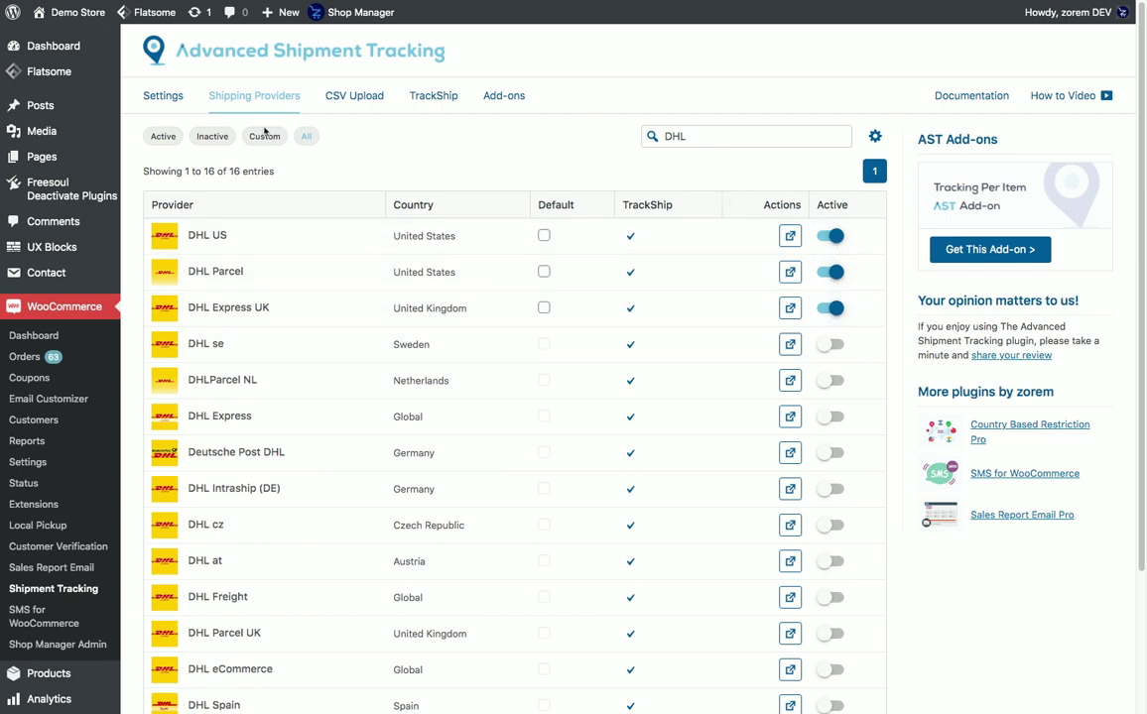
{"action": "left_click", "coordinate": [164, 137]}
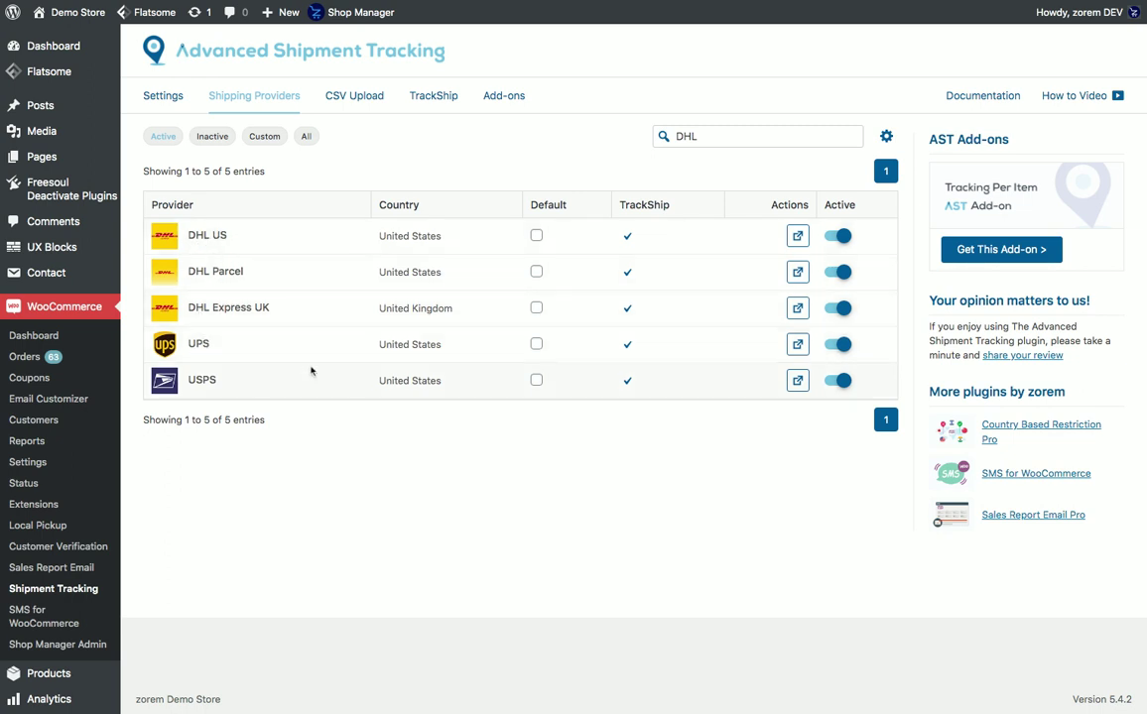
{"action": "left_click", "coordinate": [536, 381]}
Step: Switch to the CSV Upload tab to show the tracking import form
{"action": "left_click", "coordinate": [347, 101]}
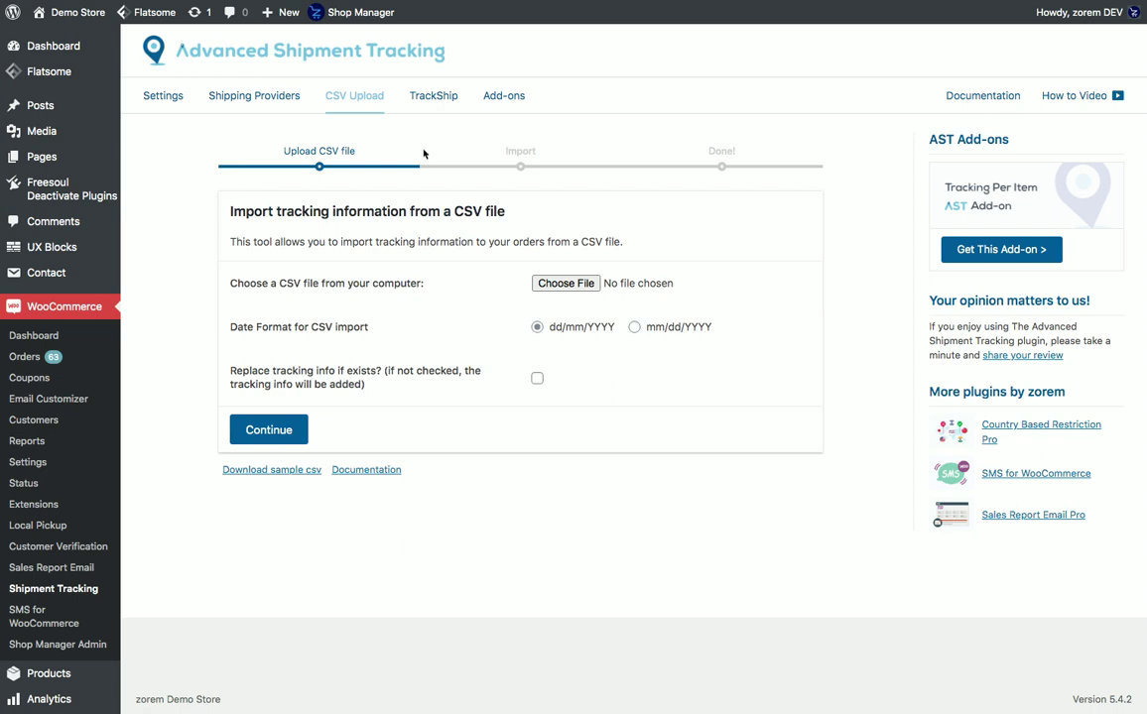
Step: Review the TrackShip dashboard's connection status and subscription plan, then go to the Add-ons tab
{"action": "left_click", "coordinate": [428, 97]}
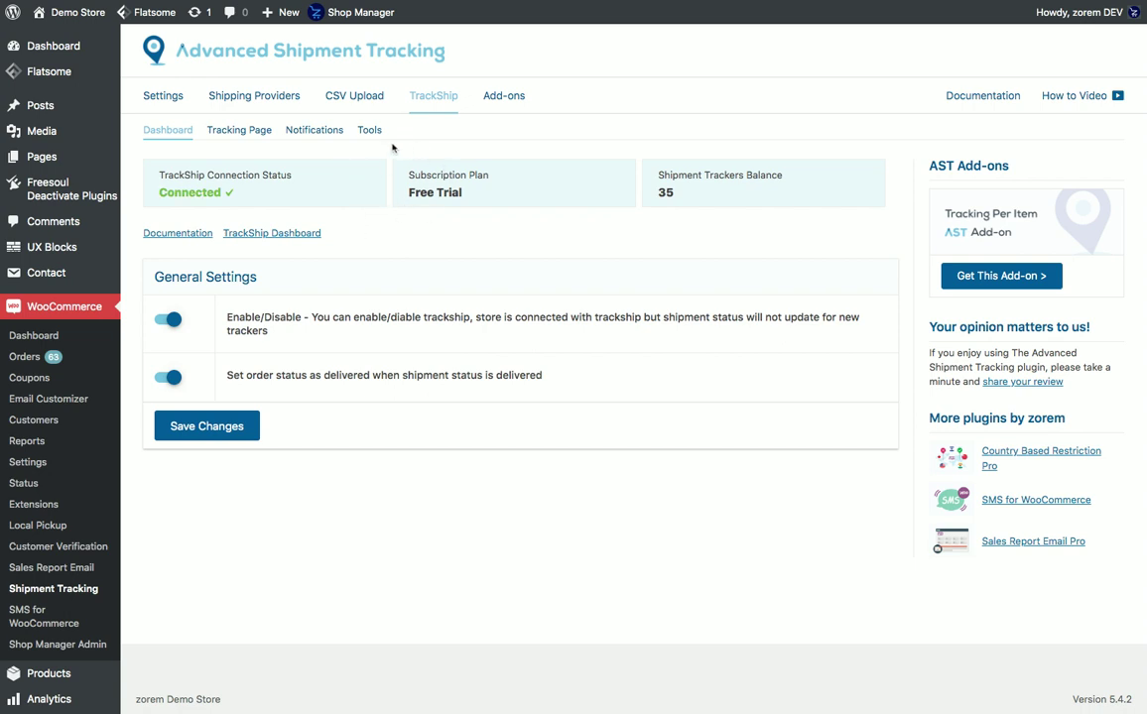
{"action": "left_click", "coordinate": [496, 96]}
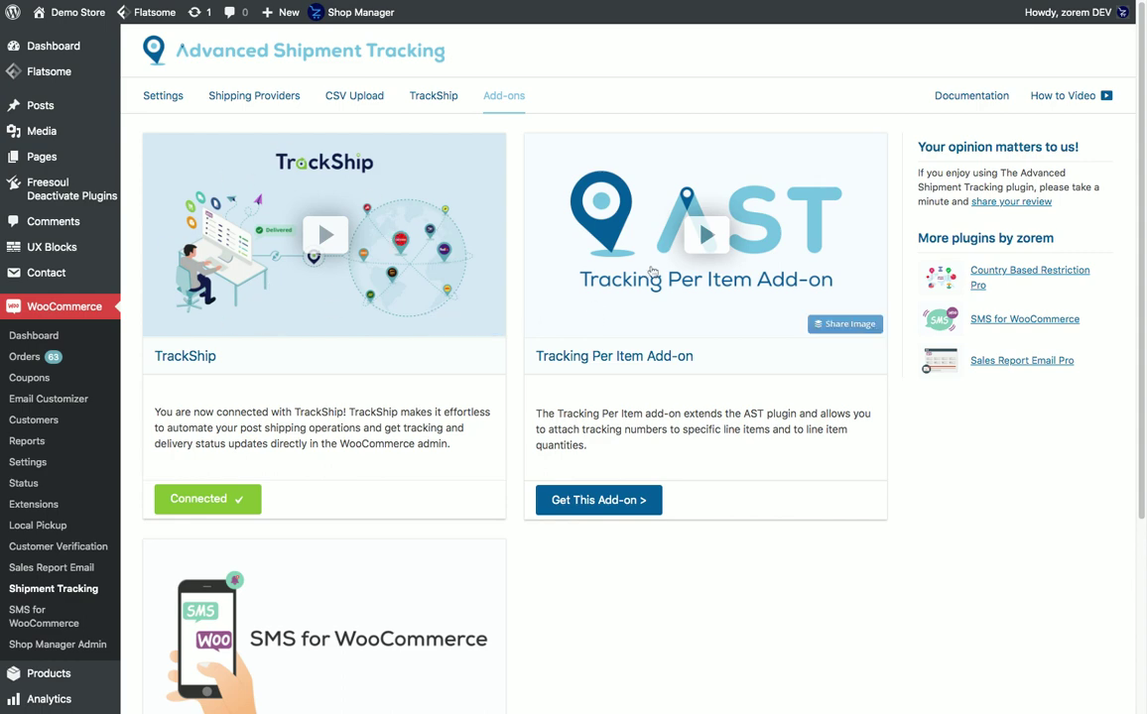
Step: Scroll through the TrackShip, Tracking Per Item and SMS for WooCommerce add-on cards
{"action": "scroll", "coordinate": [650, 273], "scroll_direction": "down", "scroll_amount": 3}
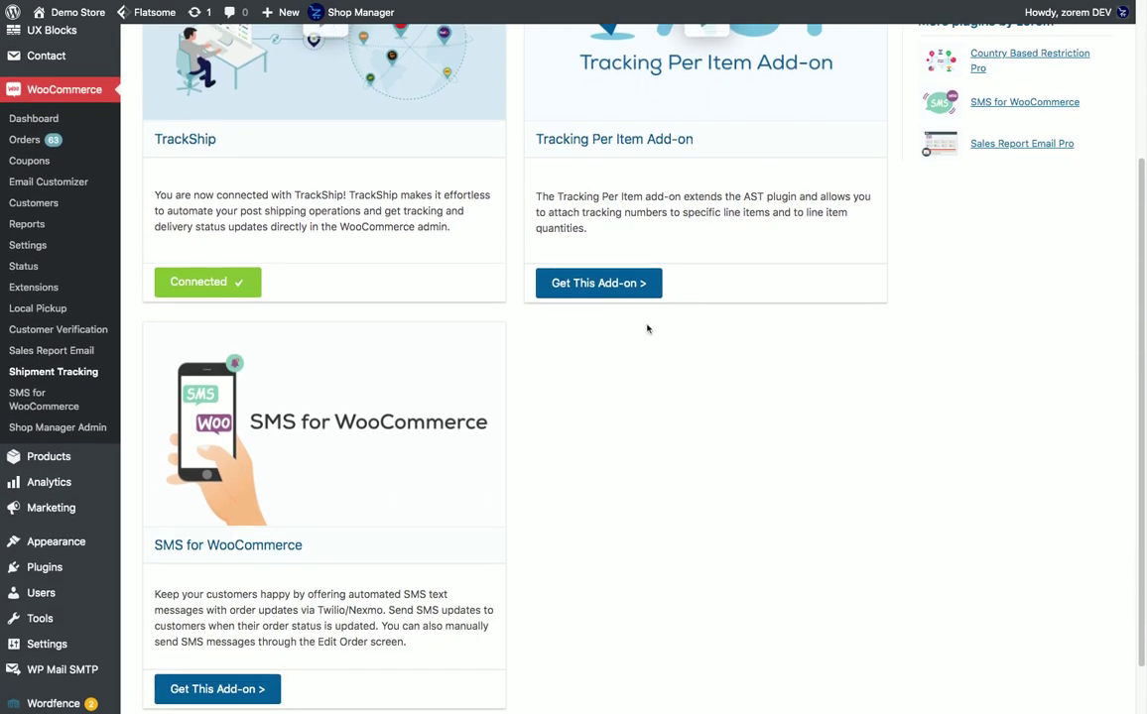
{"action": "scroll", "coordinate": [647, 329], "scroll_direction": "down", "scroll_amount": 1}
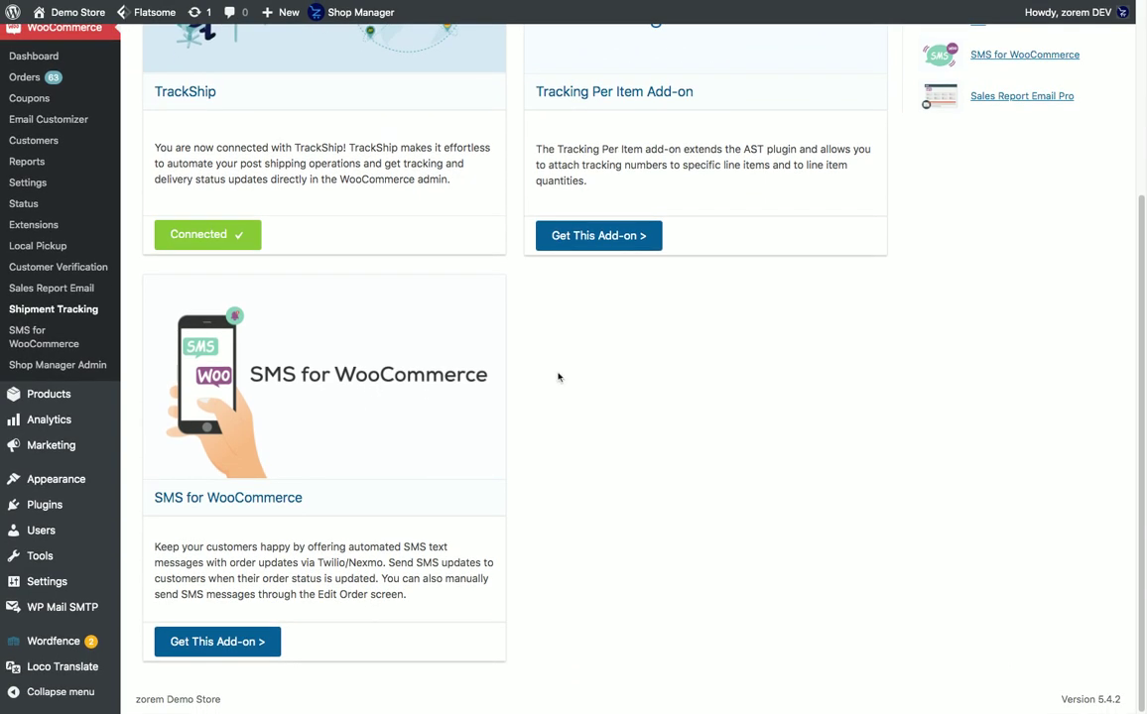
{"action": "scroll", "coordinate": [559, 377], "scroll_direction": "up", "scroll_amount": 4}
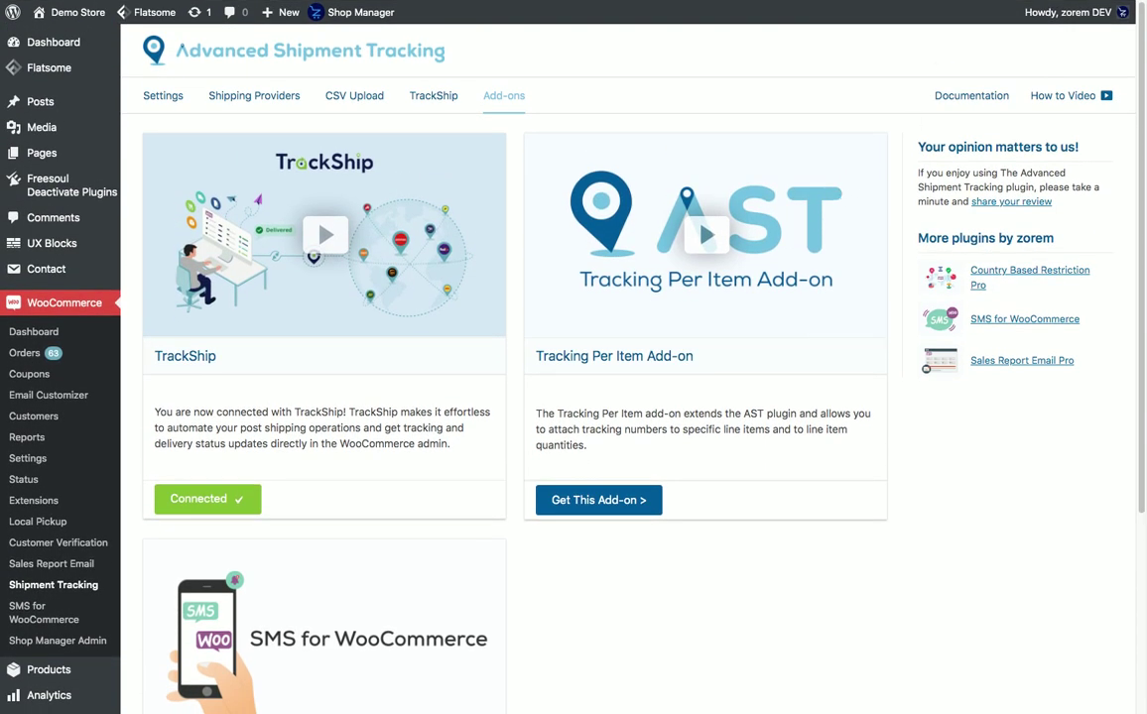